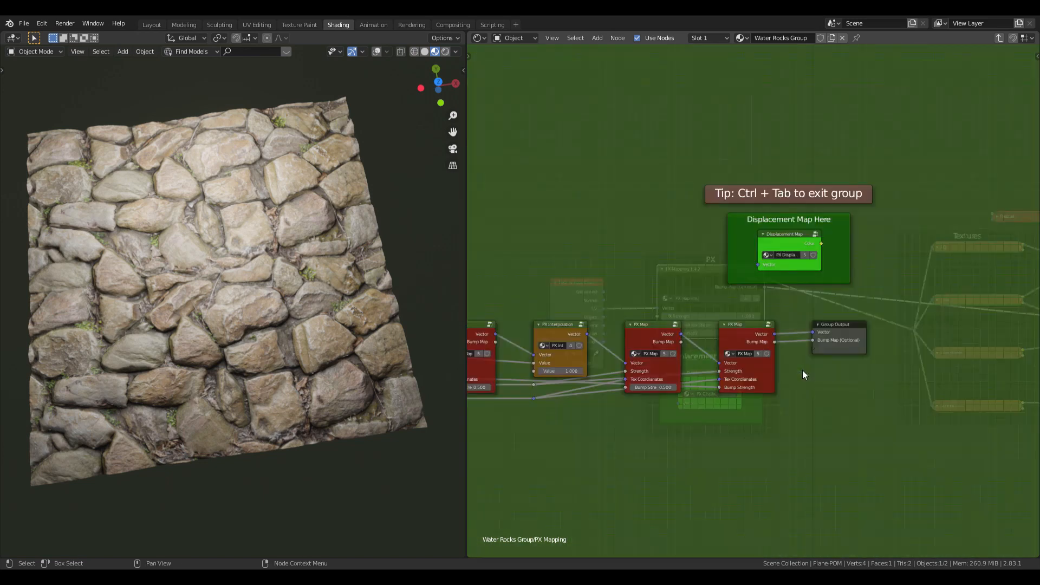
Leave the PX Mapping node group and box-select the Textures frame with its four texture nodes in the Water Rocks Group material
key(ctrl+Tab)
middle_drag(880, 369, 652, 362)
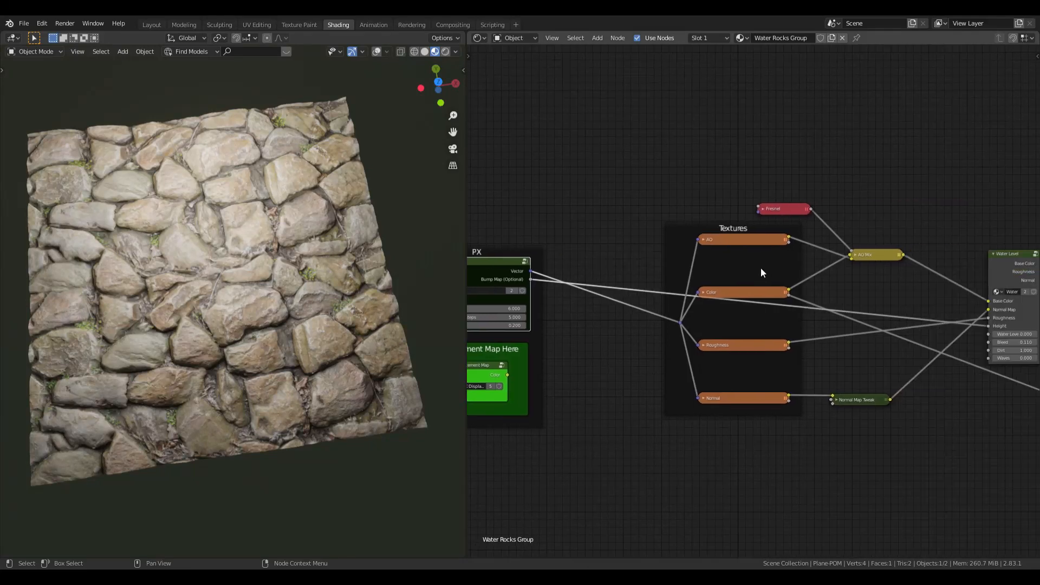
drag(654, 219, 821, 469)
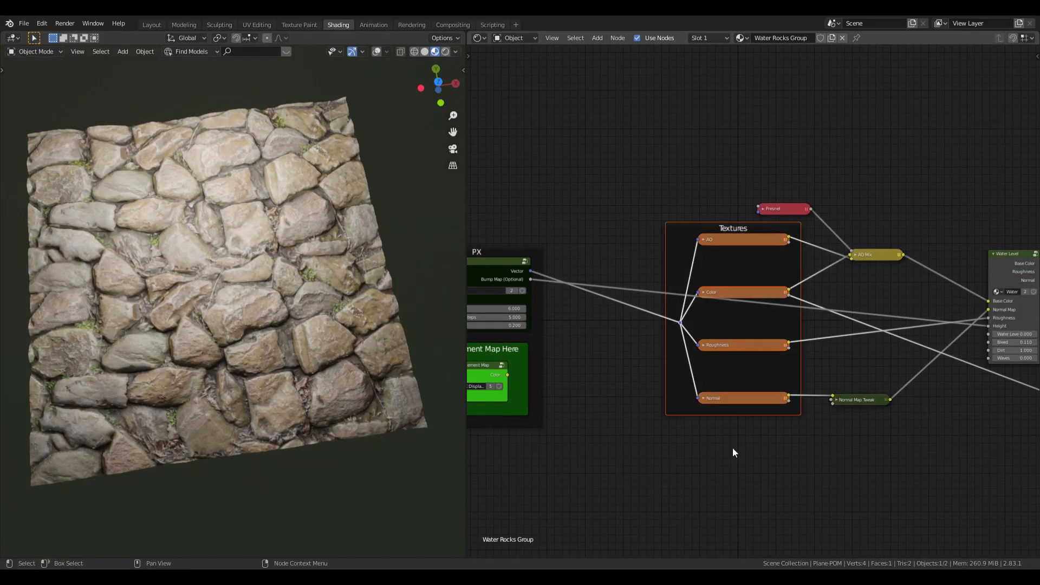
click(727, 446)
Turn on the viewport overlays with the stone plane seen from a low angle
middle_drag(239, 366, 460, 368)
scroll(310, 356, up, 4)
middle_drag(307, 207, 187, 305)
click(375, 52)
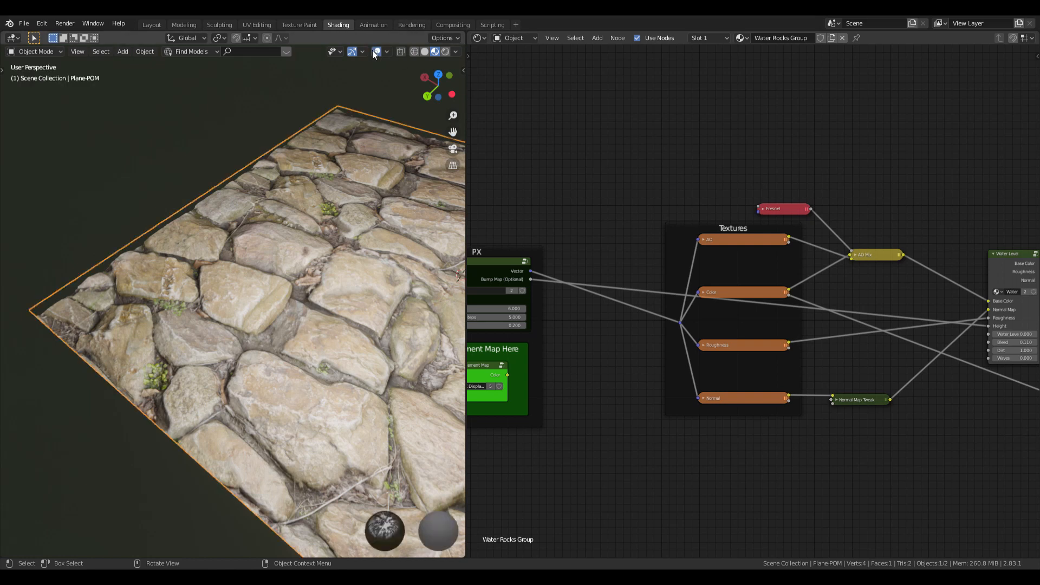
Inspect the plane's real mesh in Edit Mode, return to Object Mode and examine its corner and edges up close
scroll(332, 292, down, 3)
shift+middle_drag(325, 290, 217, 285)
key(Tab)
key(Tab)
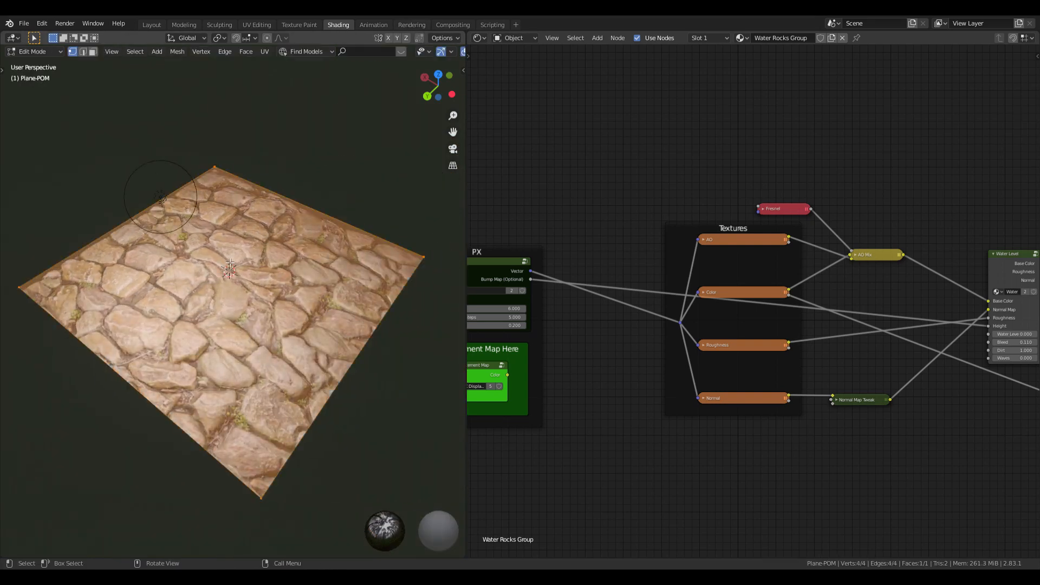
scroll(241, 167, up, 4)
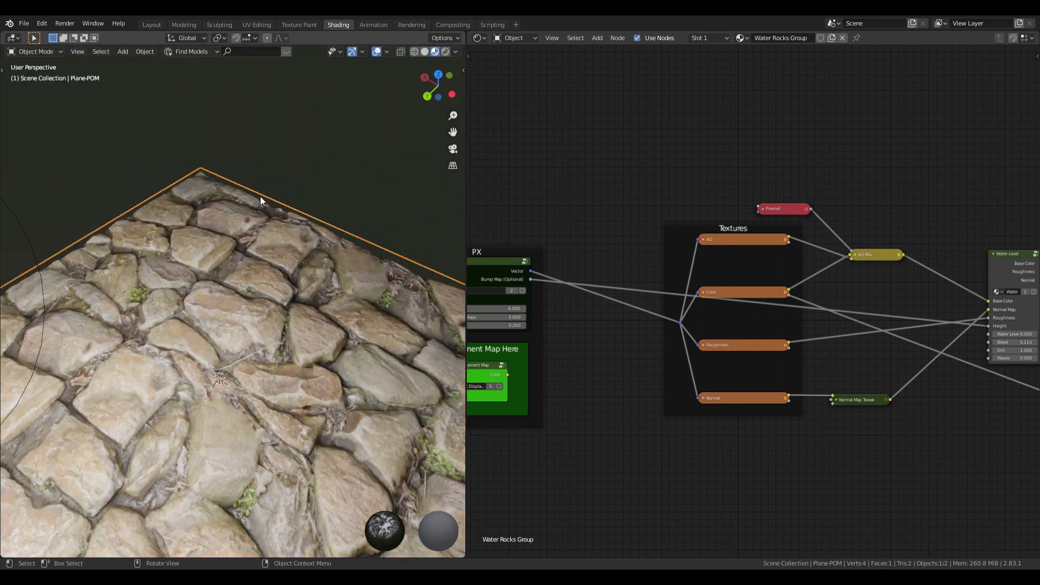
shift+middle_drag(260, 196, 281, 225)
scroll(203, 196, up, 5)
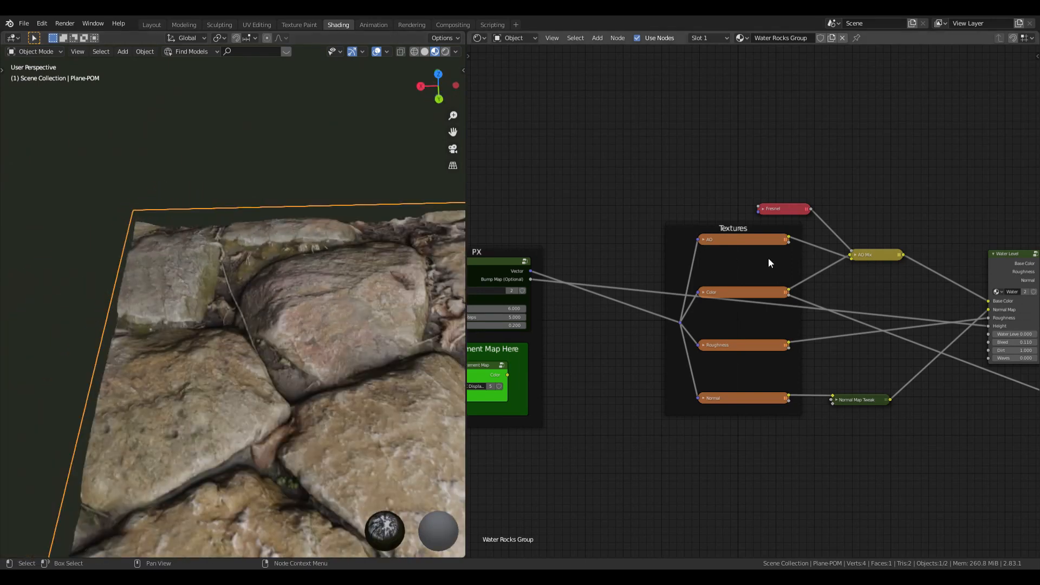
Expand the Color texture node to check its image extension setting, and collapse it again
scroll(717, 271, up, 2)
click(737, 297)
key(h)
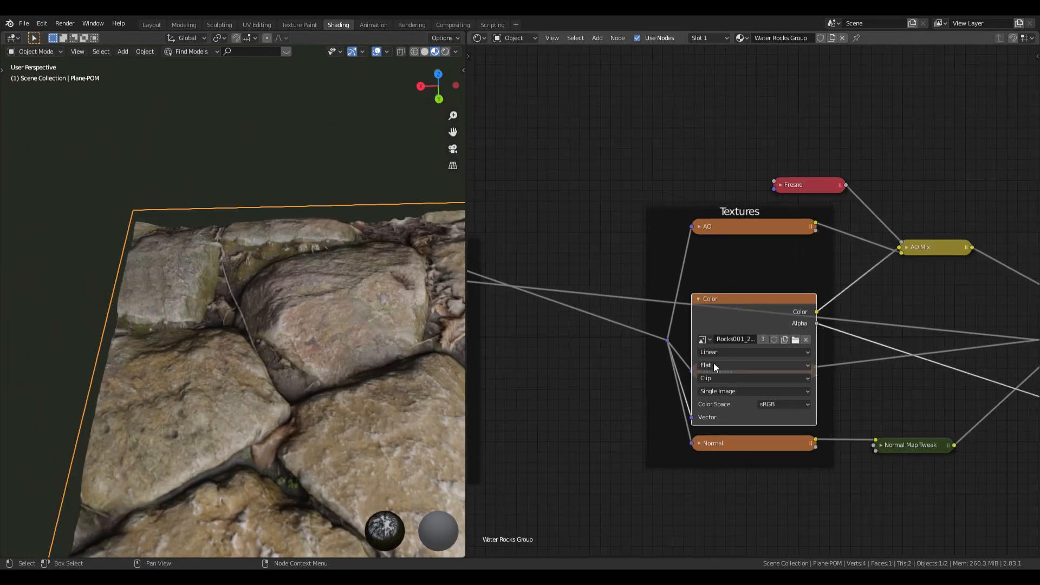
click(721, 378)
key(h)
Examine the Alpha link into the Principled BSDF node and the clipped edges of the stone plane
scroll(830, 304, down, 2)
middle_drag(923, 361, 534, 320)
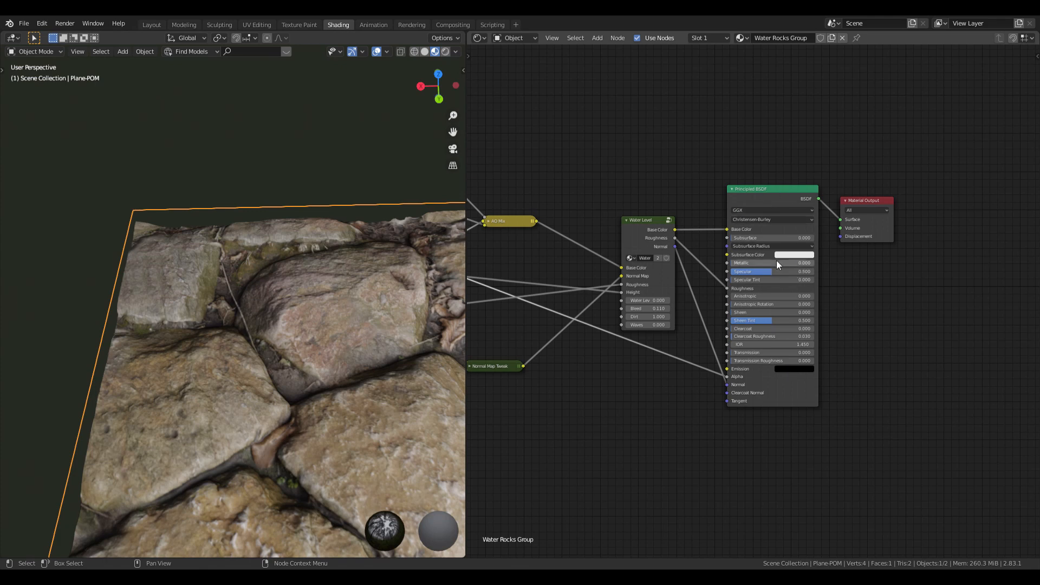
middle_drag(239, 215, 293, 248)
scroll(330, 254, up, 5)
scroll(297, 253, down, 4)
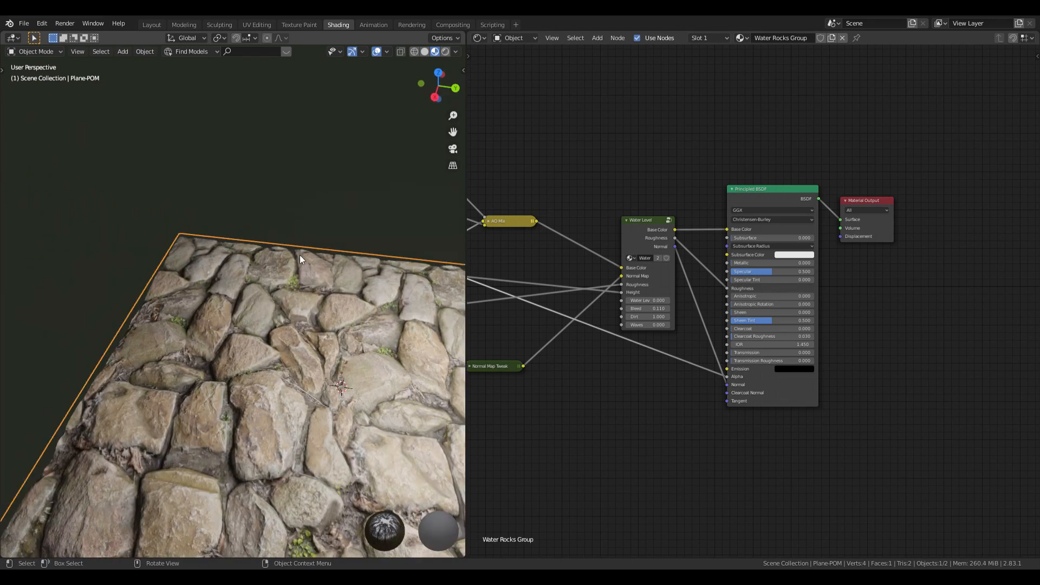
In the Layout workspace, hide Plane-POM and show Plane-True in the viewport
click(152, 25)
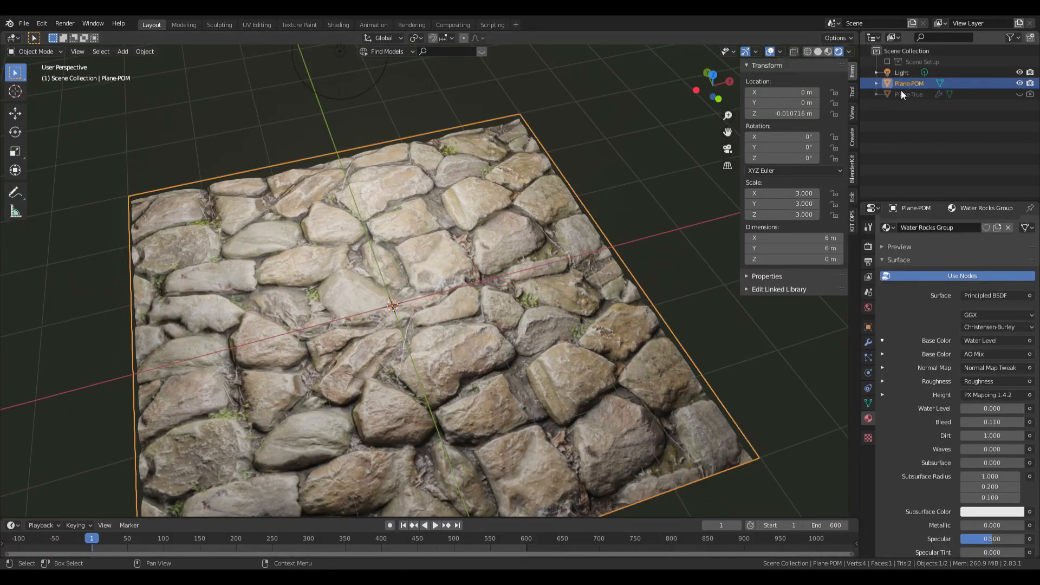
click(1019, 83)
click(1020, 94)
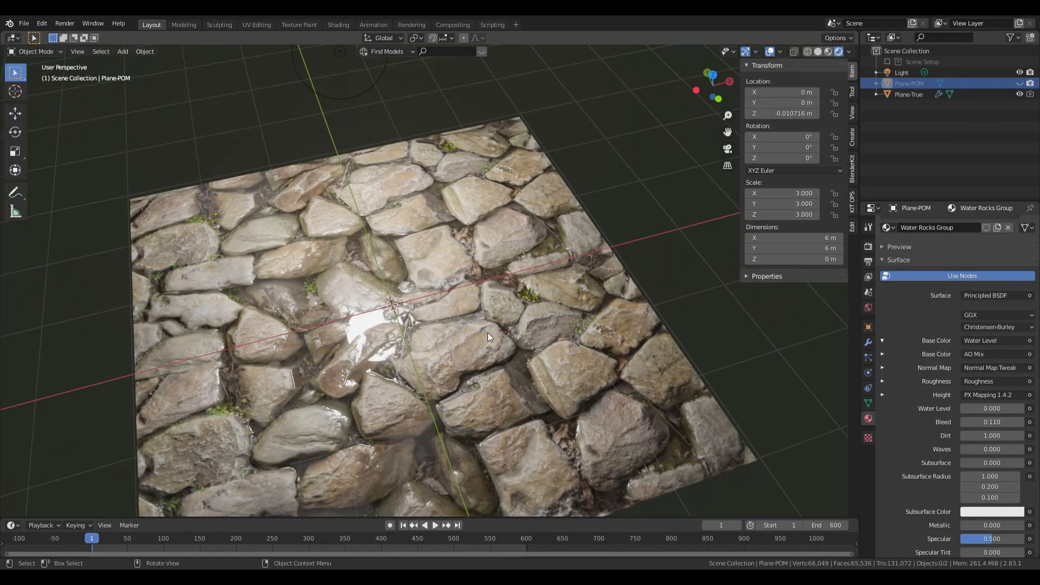
Select Plane-True, enable its Displace modifier in the viewport and inspect the displaced relief from the side
middle_drag(487, 332, 637, 331)
click(868, 342)
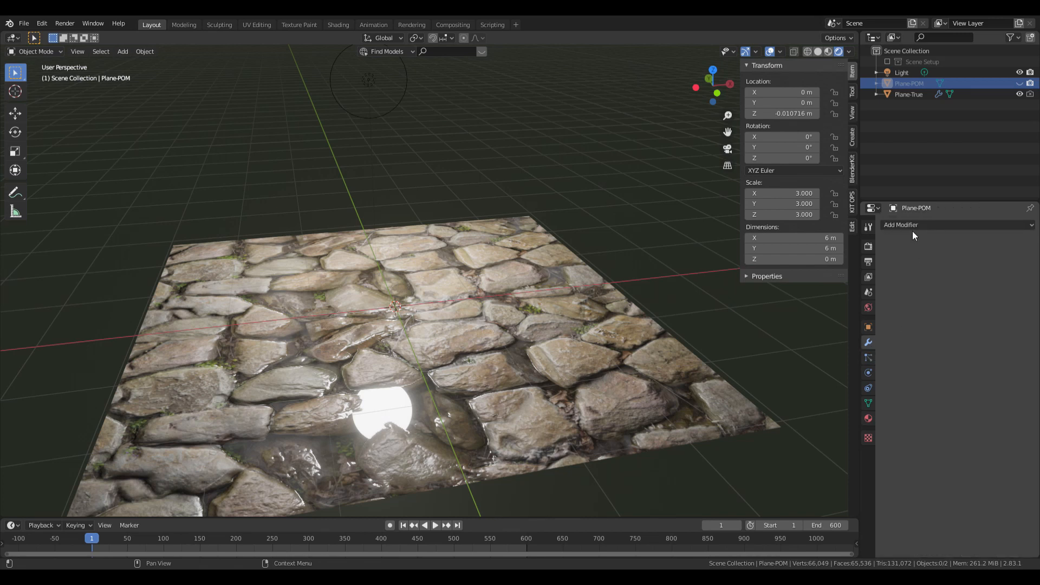
click(552, 385)
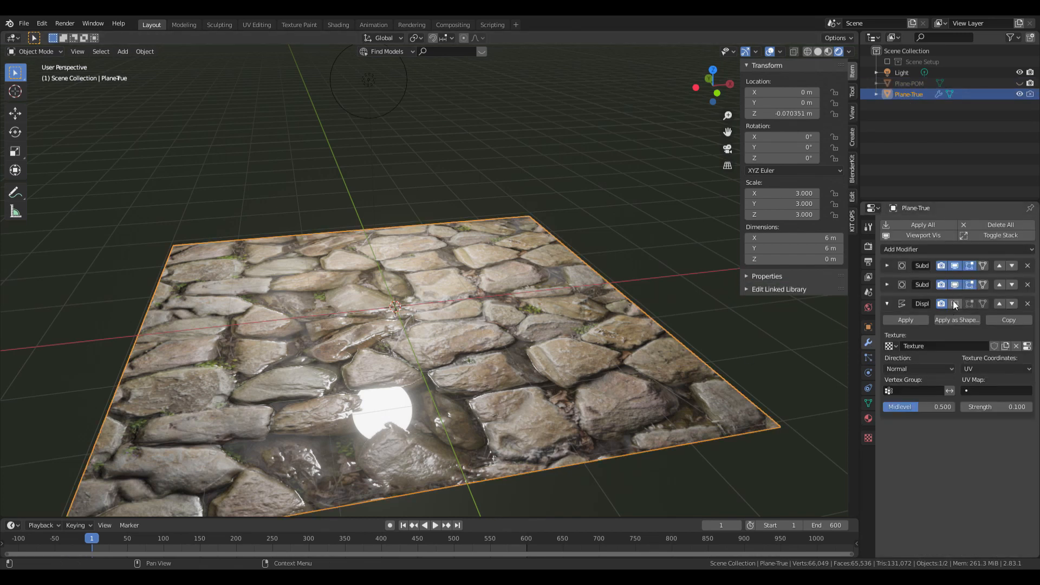
click(954, 303)
middle_drag(522, 354, 579, 318)
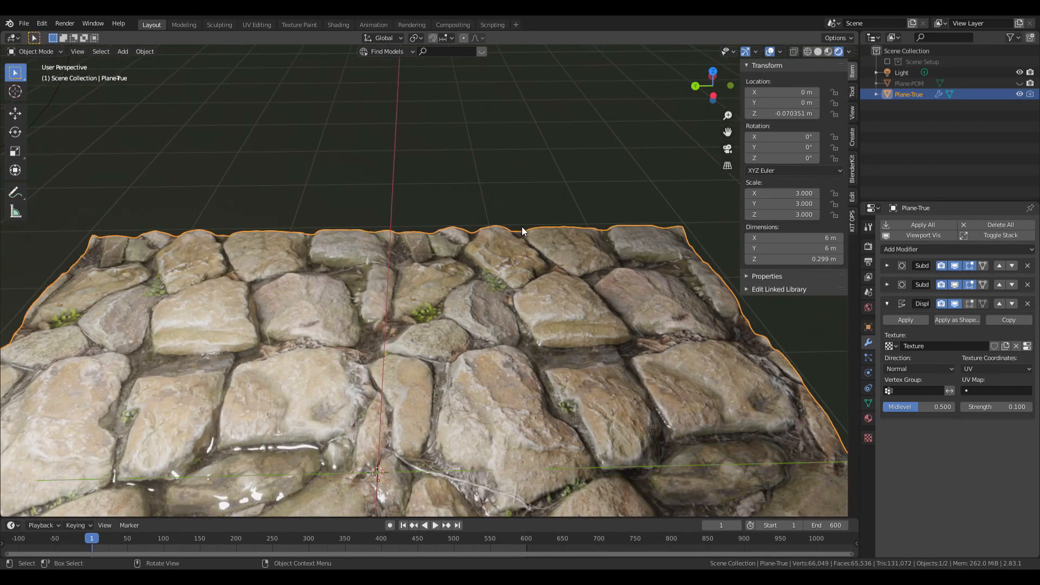
mouse_move(545, 313)
middle_down()
mouse_move(535, 304)
mouse_move(554, 307)
middle_up()
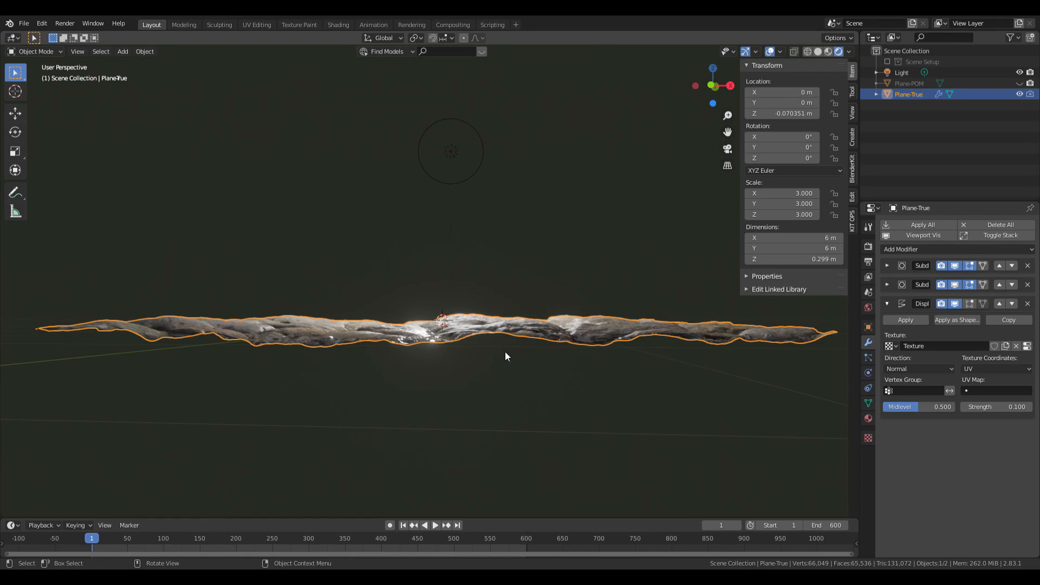
shift+middle_drag(576, 372, 325, 371)
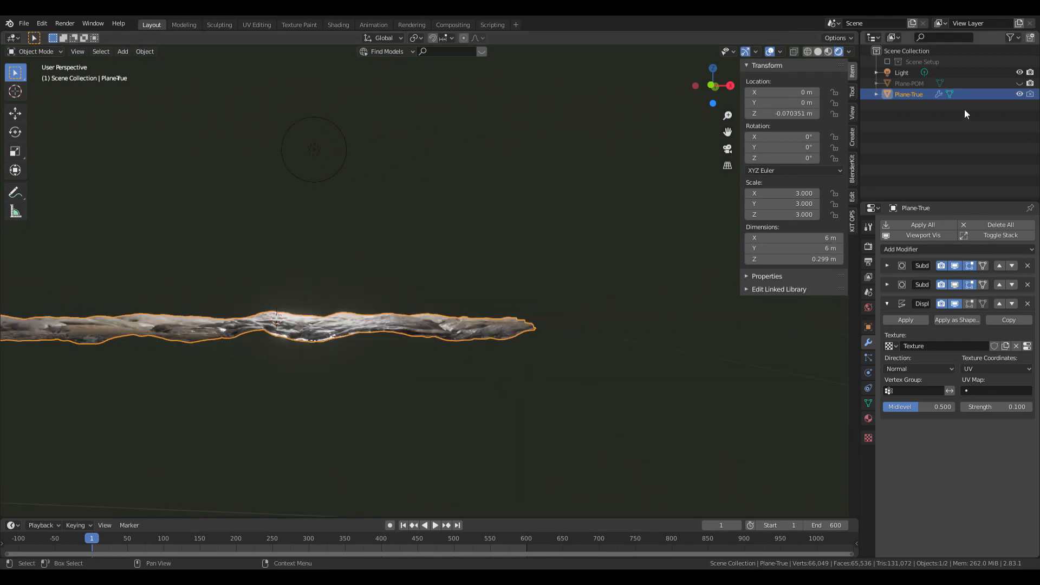
Hide Plane-True and show Plane-POM in the viewport again
click(1020, 94)
click(1019, 83)
middle_drag(412, 245, 477, 370)
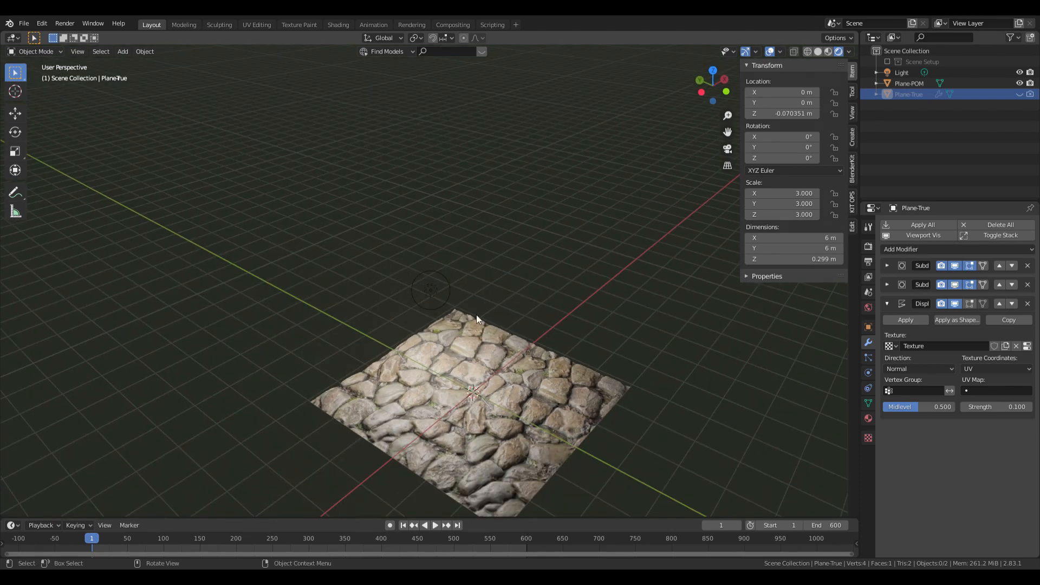
In the Shading workspace, select Plane-POM to bring up its Water Rocks Group material
click(339, 25)
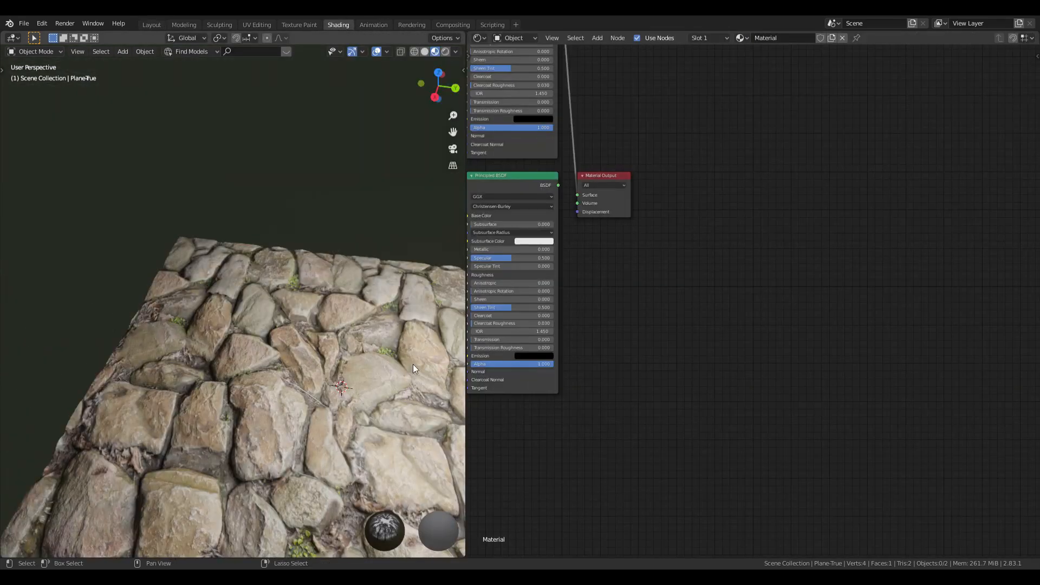
click(253, 305)
middle_drag(281, 334, 394, 334)
scroll(395, 334, down, 4)
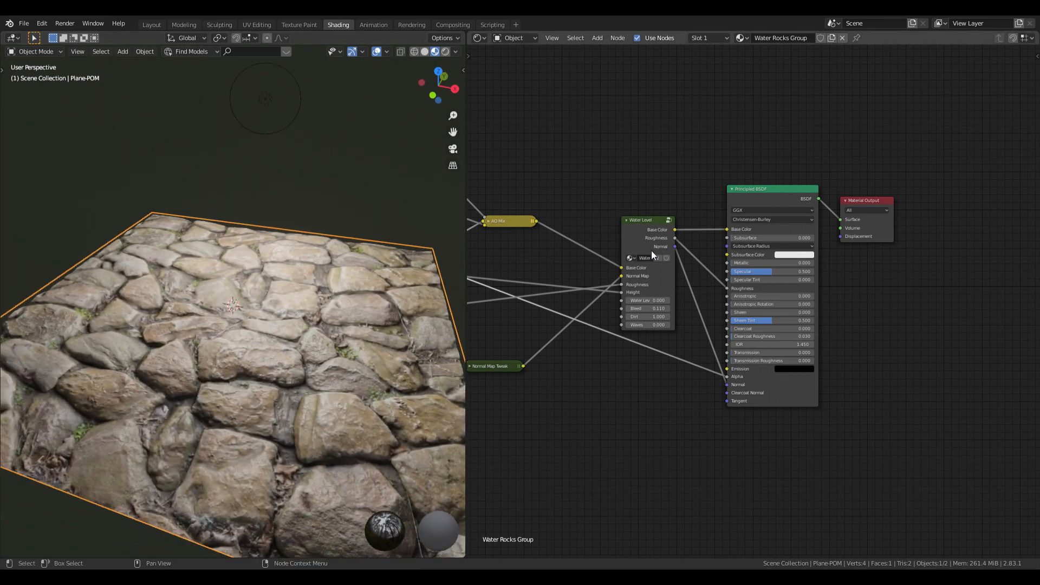
Set the Water Level value of the Water Level node to 0.670 and inspect the flooded stones
scroll(654, 238, up, 2)
scroll(666, 347, up, 2)
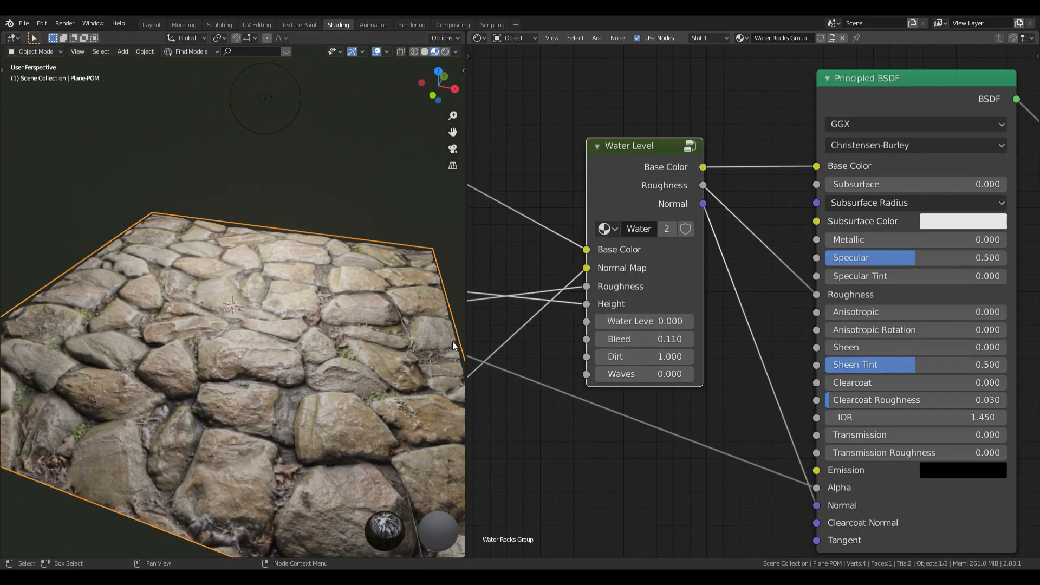
scroll(218, 321, up, 5)
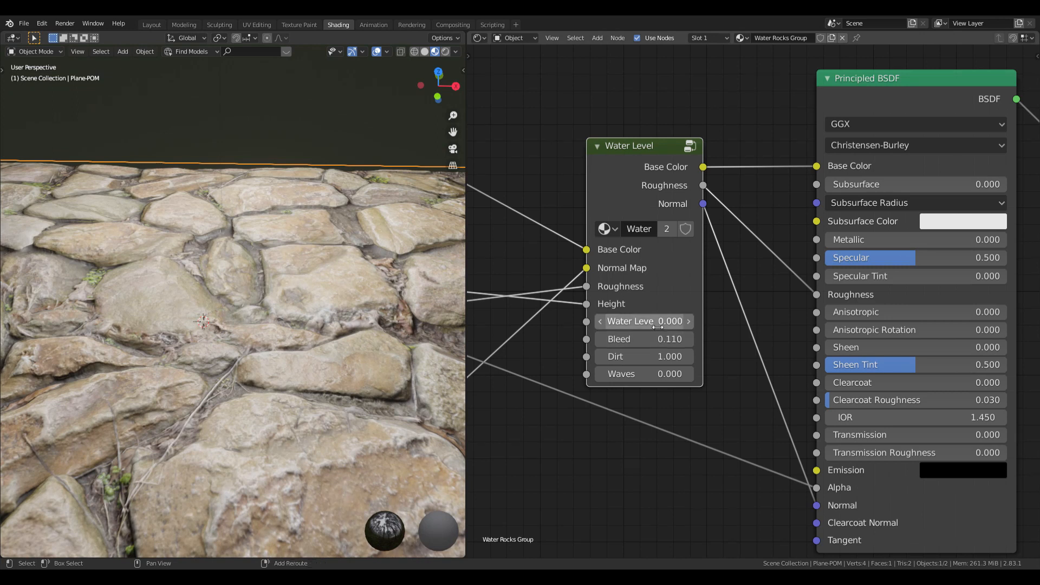
drag(645, 320, 708, 320)
scroll(269, 339, down, 4)
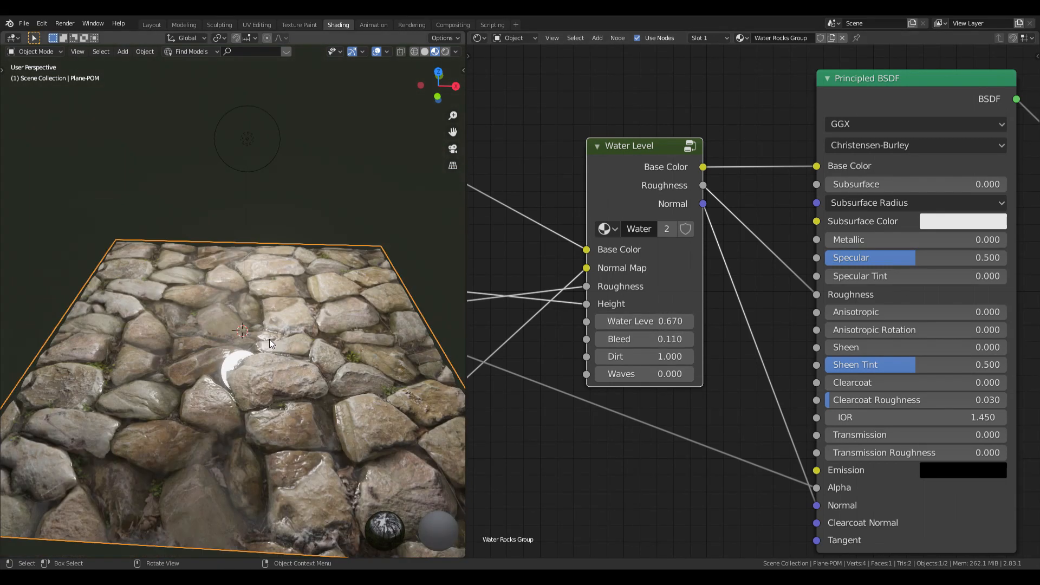
middle_drag(268, 339, 245, 341)
scroll(245, 340, up, 4)
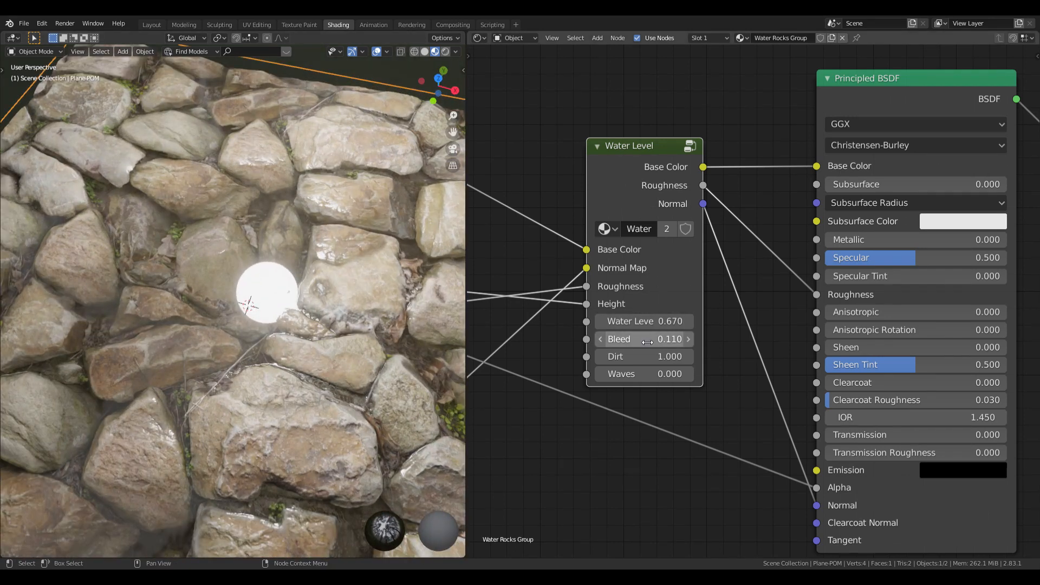
Lower the Bleed value of the Water Level node to 0.001 while viewing a stone up close
scroll(308, 337, up, 3)
middle_drag(281, 391, 388, 351)
scroll(226, 326, up, 2)
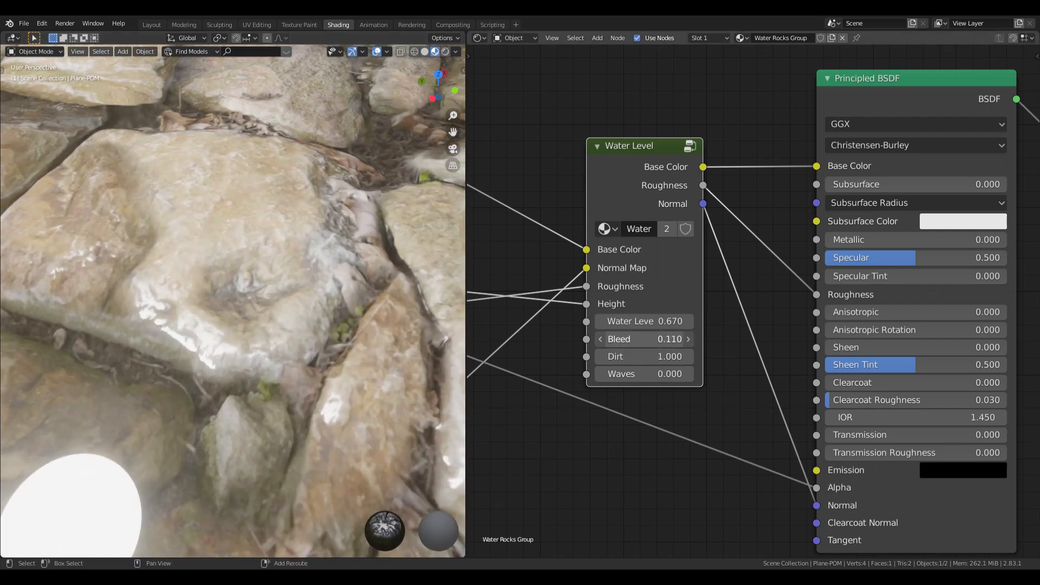
drag(646, 339, 612, 339)
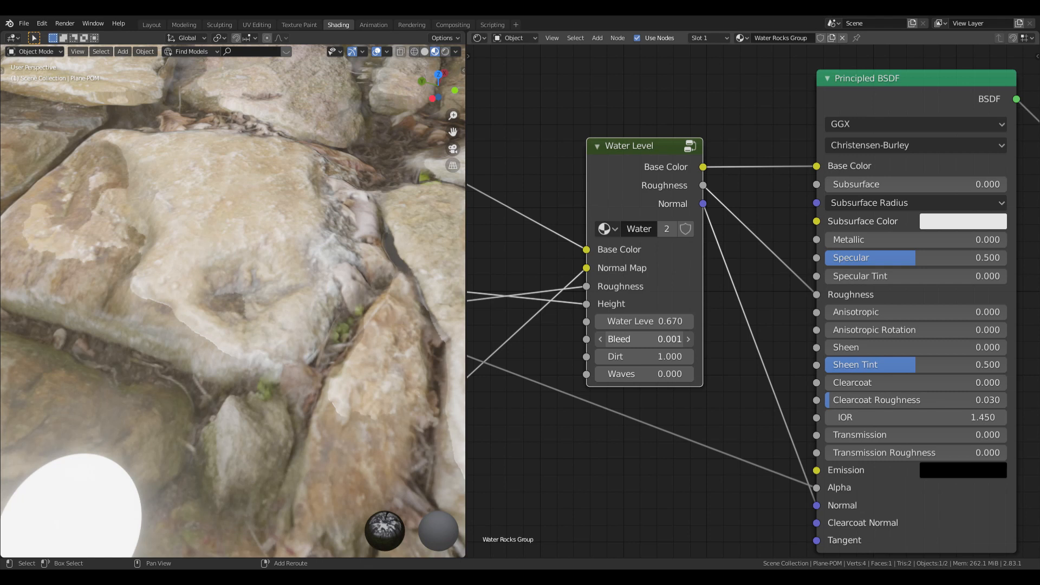
Set the Water Level node's Bleed to 0.120 and inspect the wet stone edges
drag(612, 339, 645, 340)
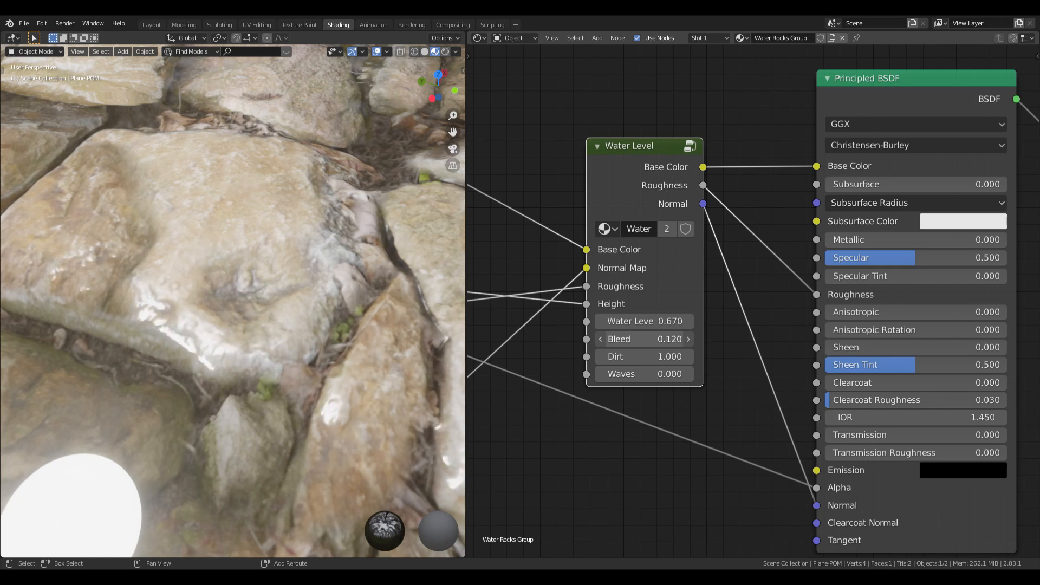
scroll(245, 291, down, 3)
middle_drag(245, 290, 339, 298)
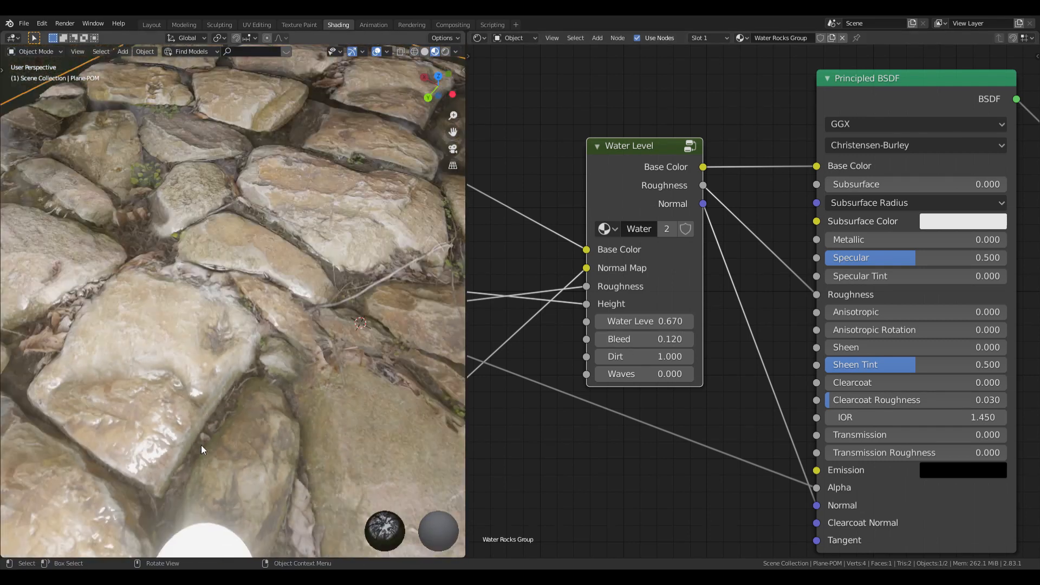
scroll(201, 445, down, 1)
shift+middle_drag(201, 445, 287, 346)
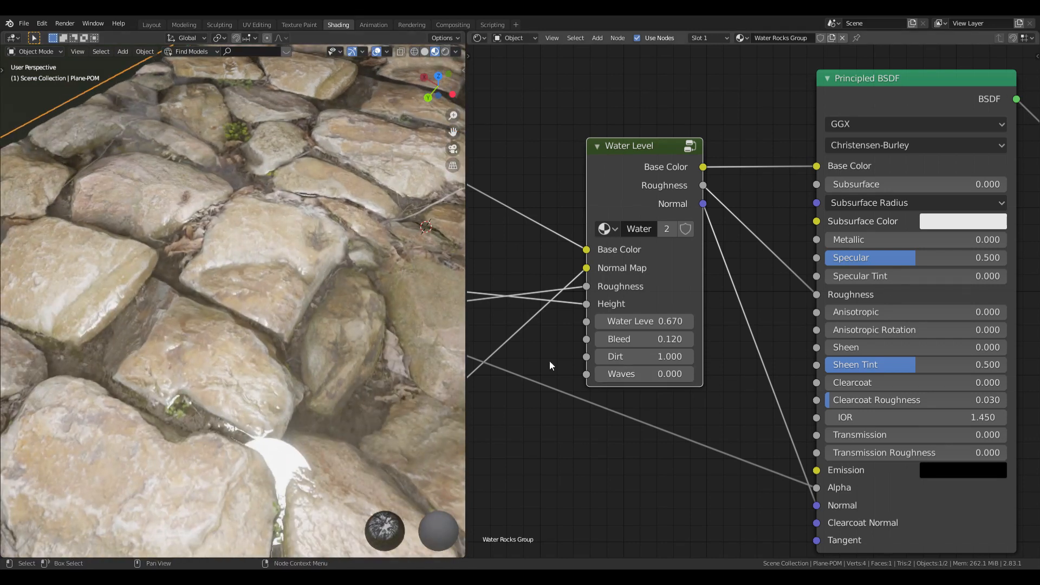
Raise the Water Level node's Dirt to 2.000 and inspect the murky water from above and at an angle
middle_drag(238, 290, 435, 368)
click(644, 357)
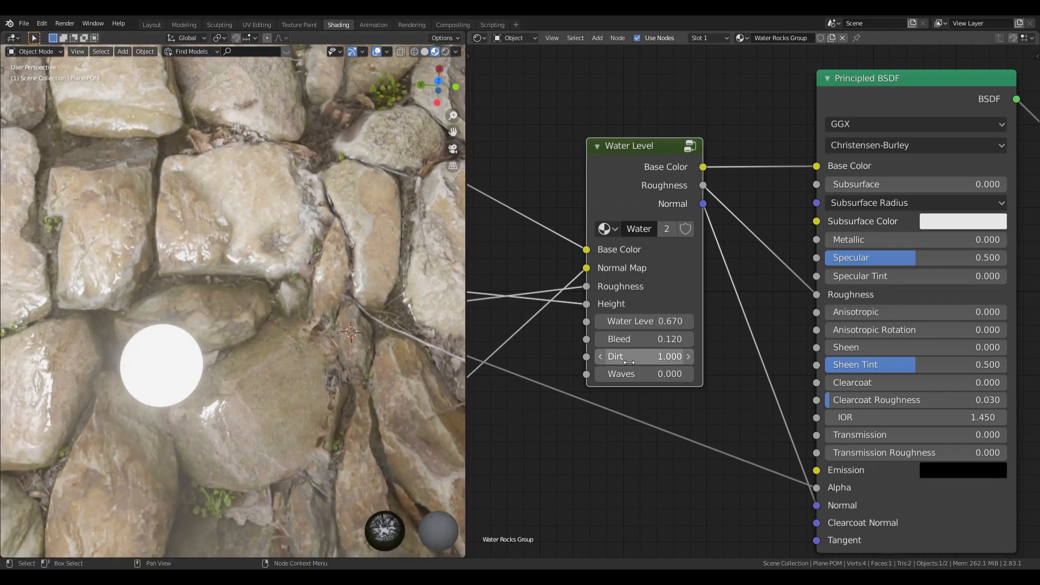
text(1.3)
key(Return)
drag(645, 356, 672, 357)
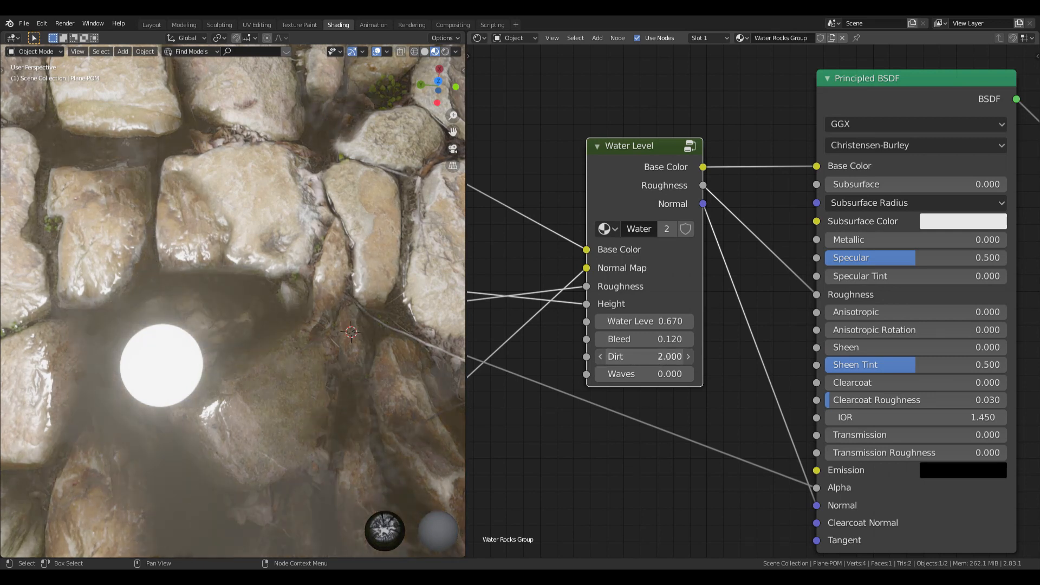
scroll(344, 369, down, 3)
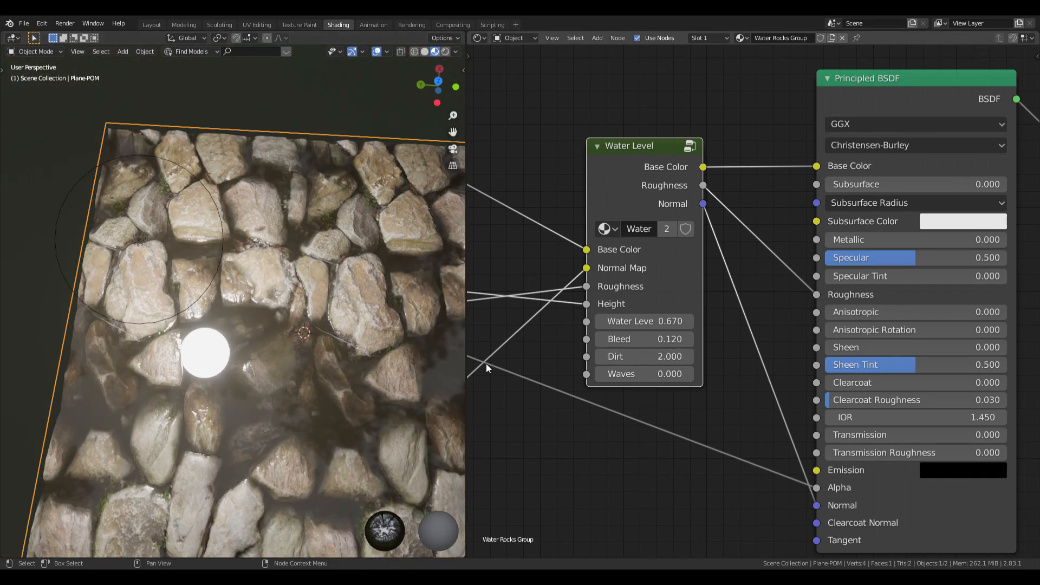
middle_drag(412, 358, 336, 347)
Set the Water Level node's Dirt value to 1
mouse_move(678, 360)
mouse_down()
mouse_move(602, 360)
mouse_move(666, 361)
mouse_up()
click(666, 360)
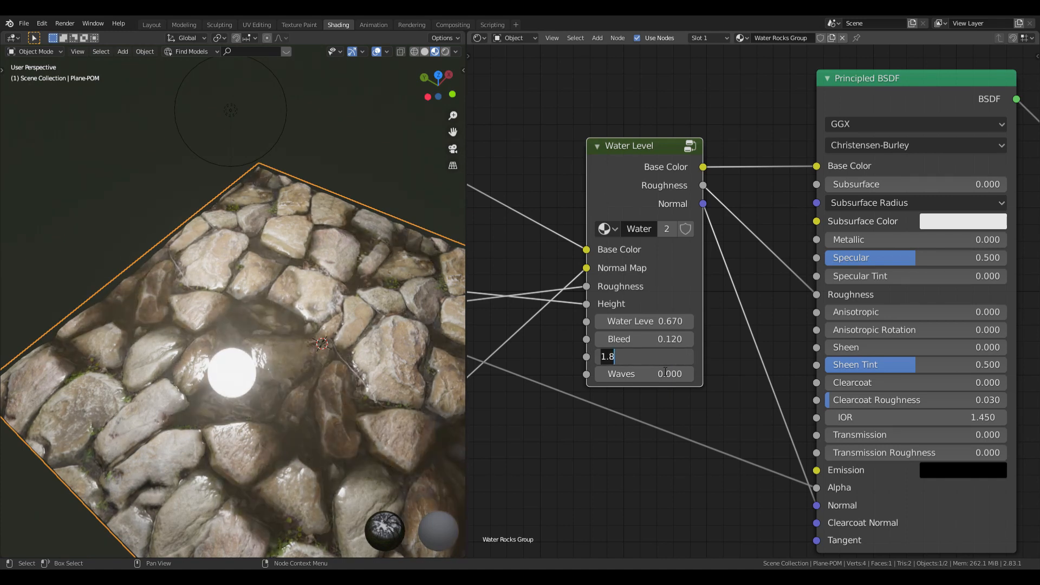
text(1)
key(Return)
scroll(387, 342, up, 1)
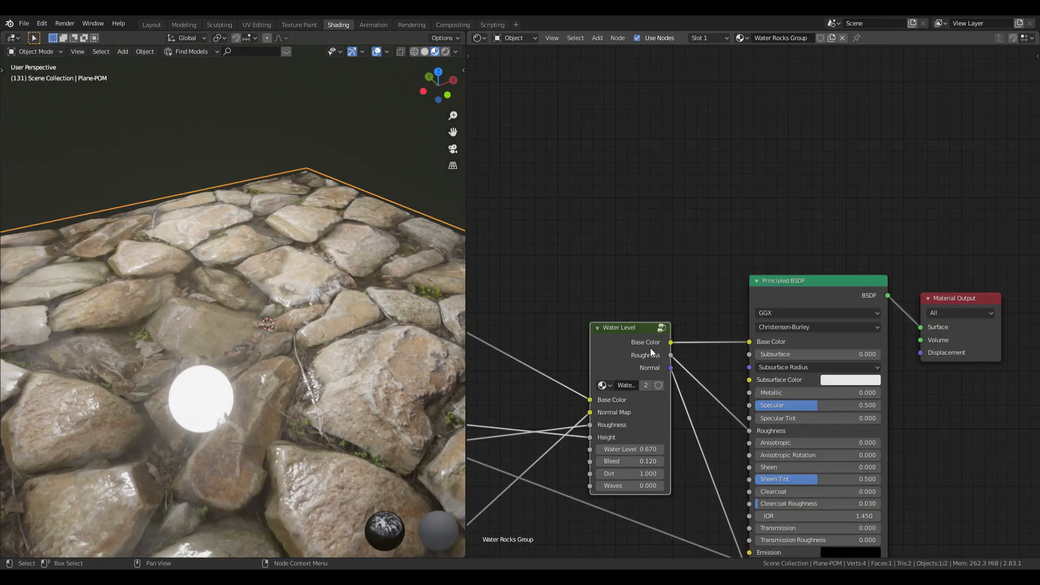
Box-select the Principled BSDF and Material Output nodes and bring the rest of the node tree into view
scroll(650, 349, down, 3)
drag(716, 292, 859, 439)
scroll(759, 369, down, 9)
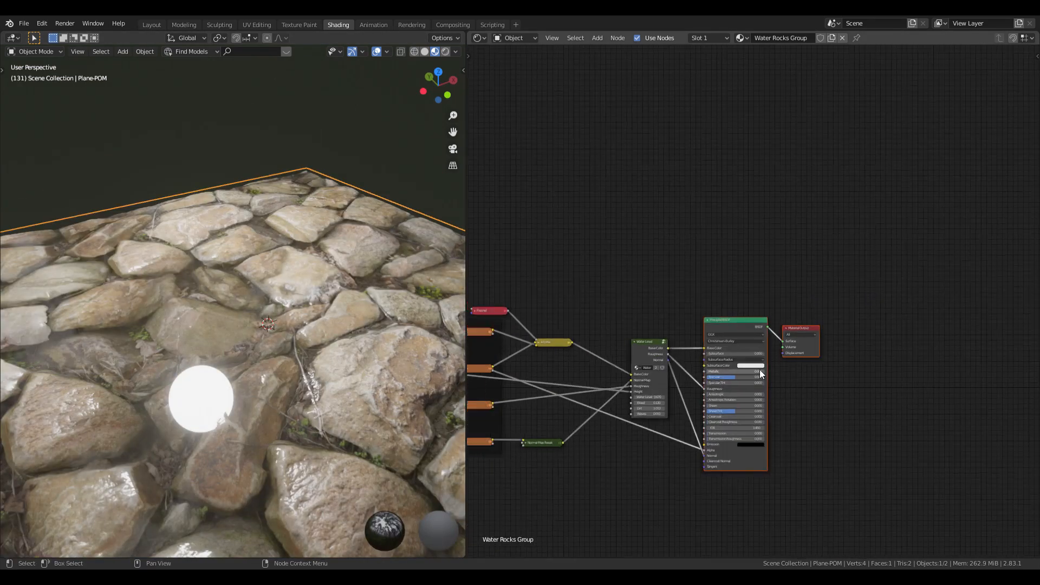
scroll(706, 363, up, 6)
scroll(765, 382, down, 2)
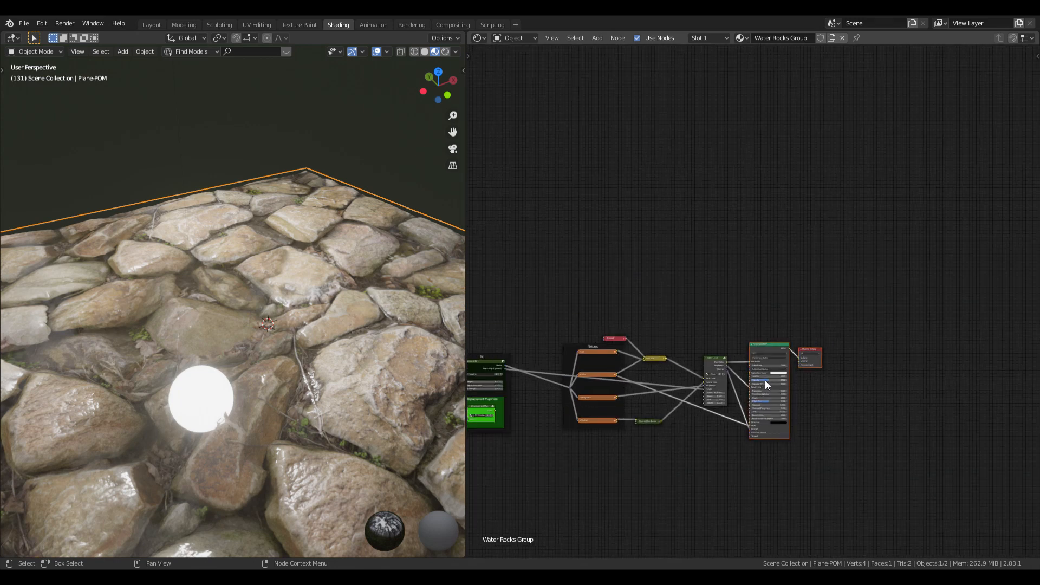
Move the selected Principled BSDF and Material Output nodes well to the right of the water group node to make room
scroll(901, 441, down, 2)
middle_drag(899, 437, 780, 388)
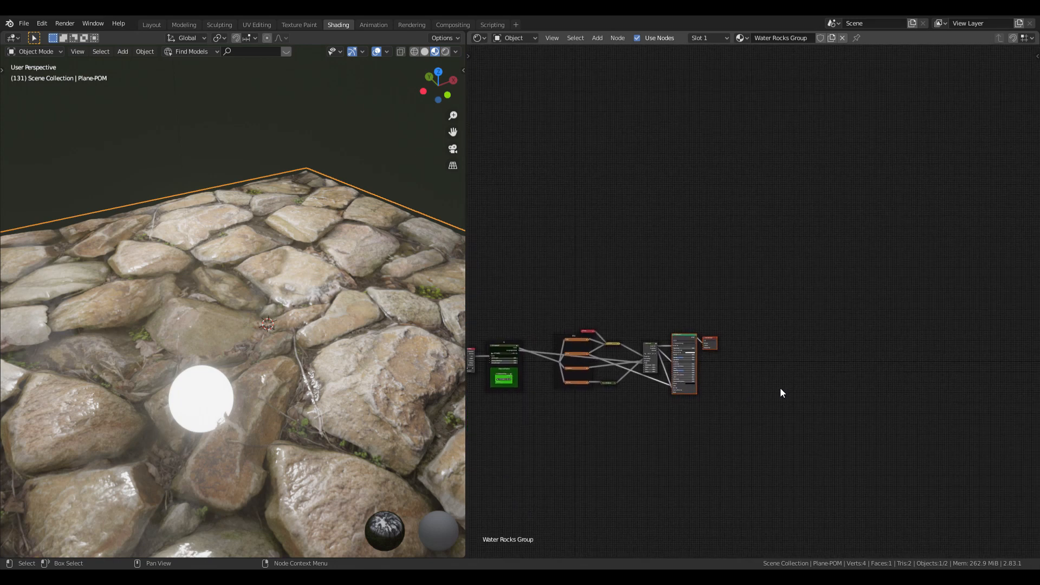
key(g)
click(878, 374)
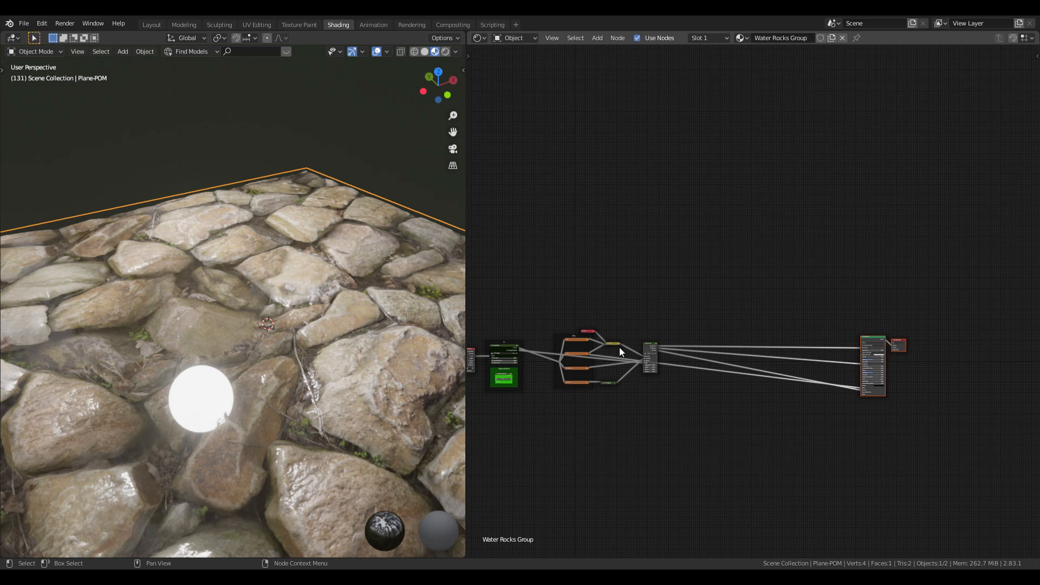
Ungroup the water group node and place its contents between the Textures frame and the Principled BSDF node
scroll(658, 346, up, 2)
click(648, 342)
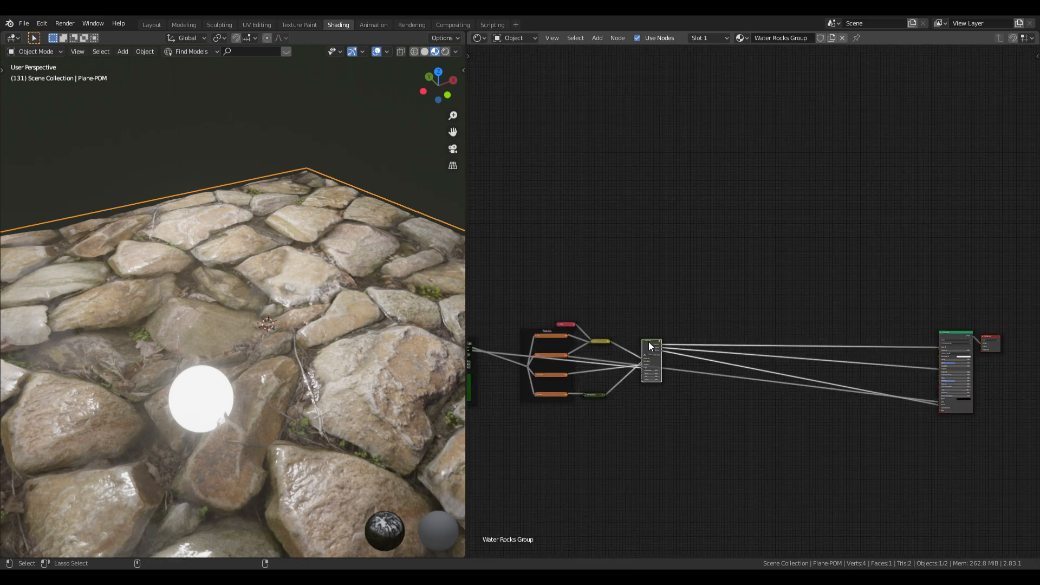
key(ctrl+alt+g)
key(g)
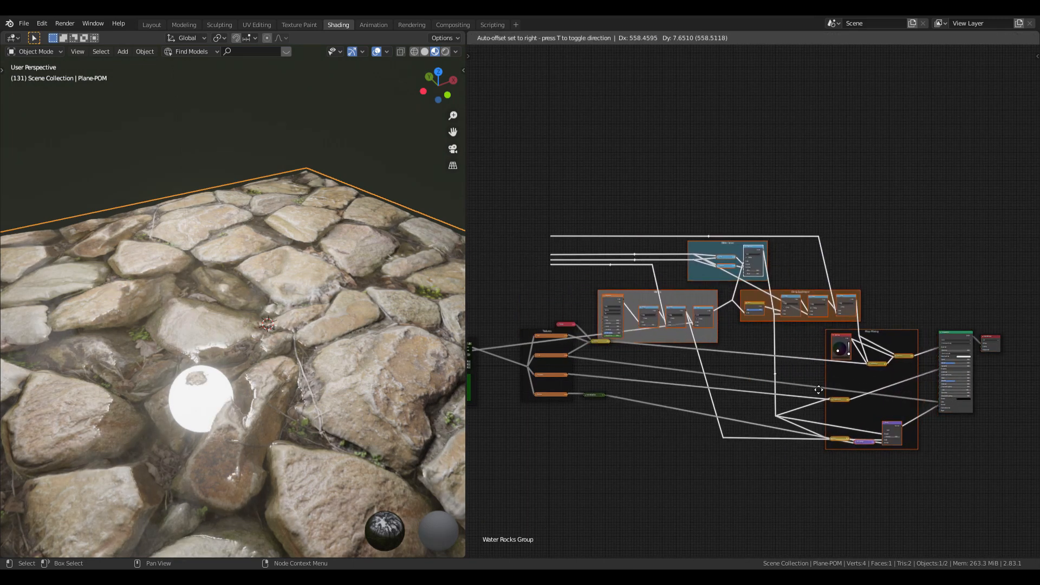
click(823, 383)
Briefly expand the collapsed math nodes in the Water Level frame to inspect their settings, including Subtract, and collapse them again
scroll(591, 298, up, 4)
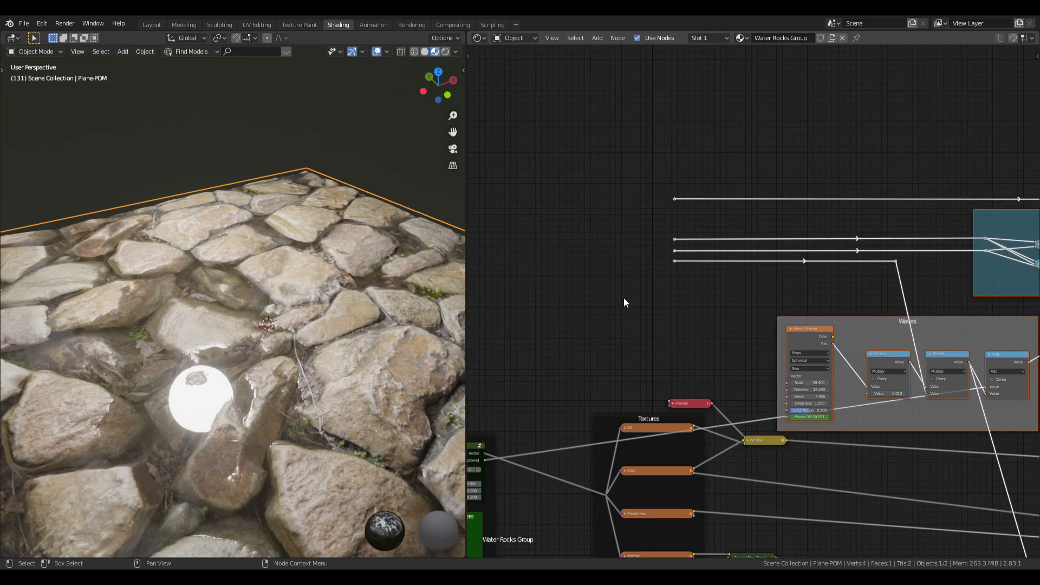
middle_drag(735, 263, 579, 288)
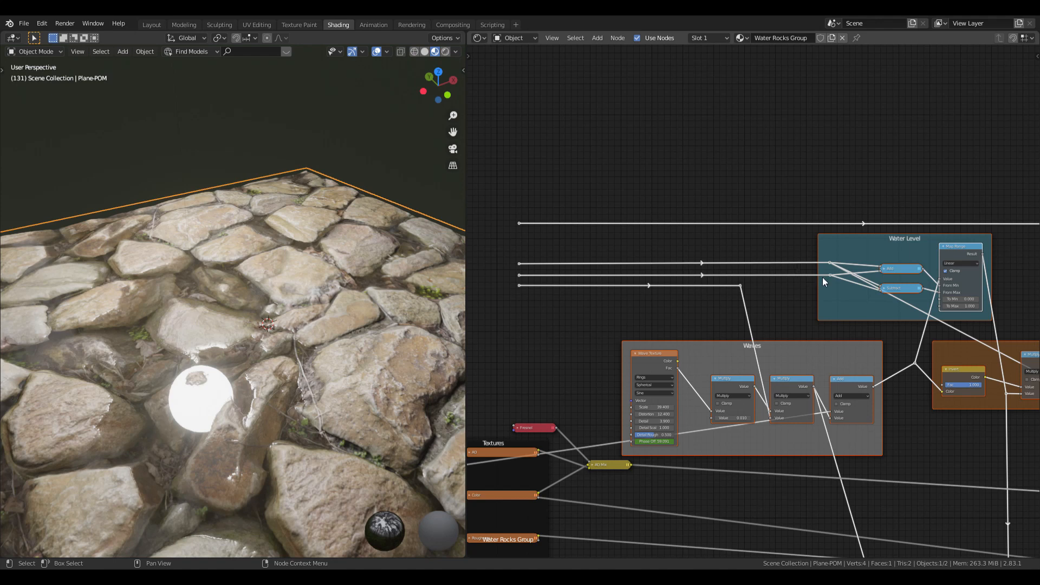
scroll(880, 284, up, 2)
scroll(880, 281, up, 4)
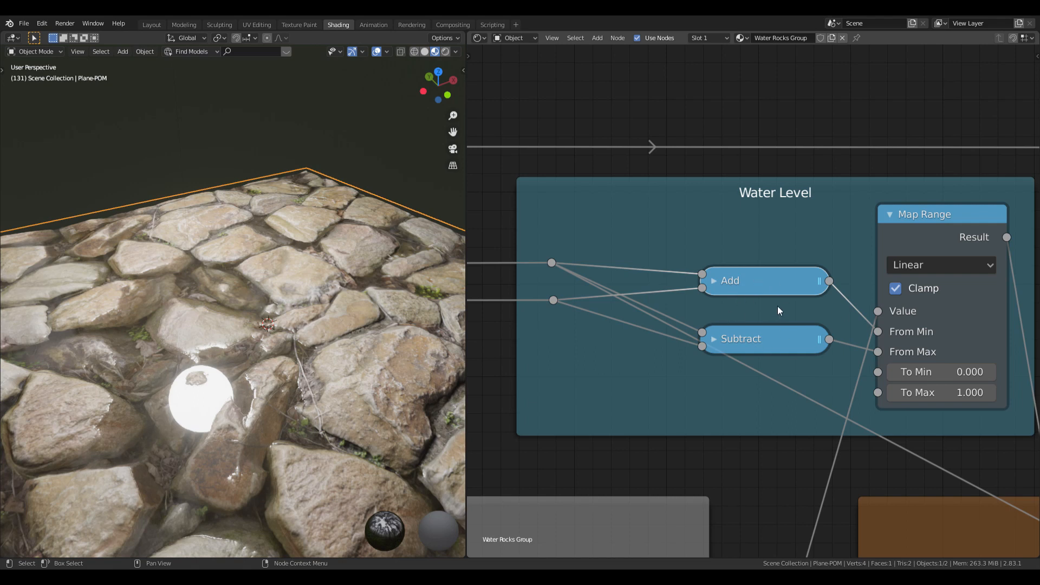
key(h)
key(h)
click(743, 333)
key(h)
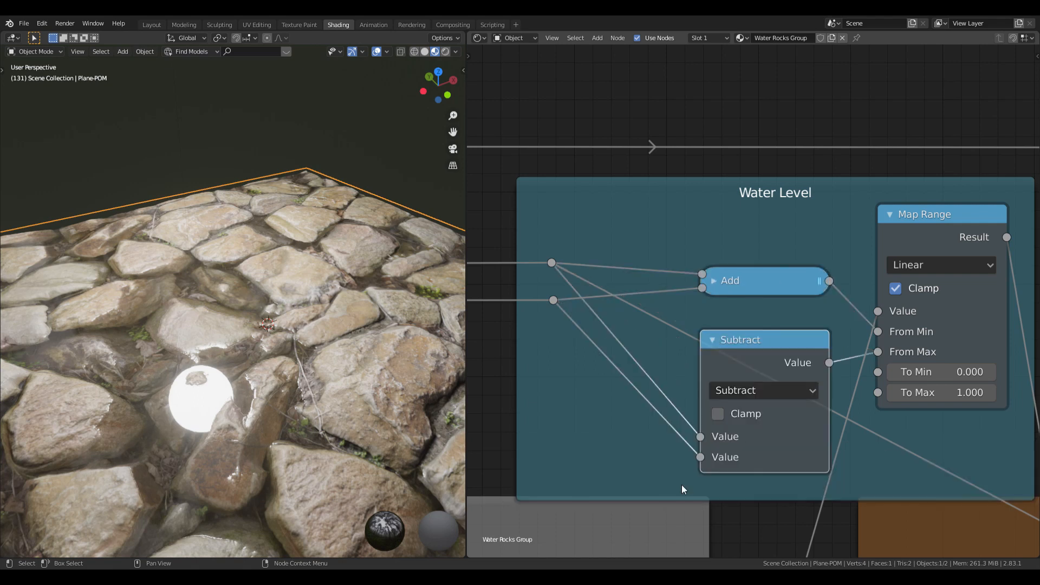
key(h)
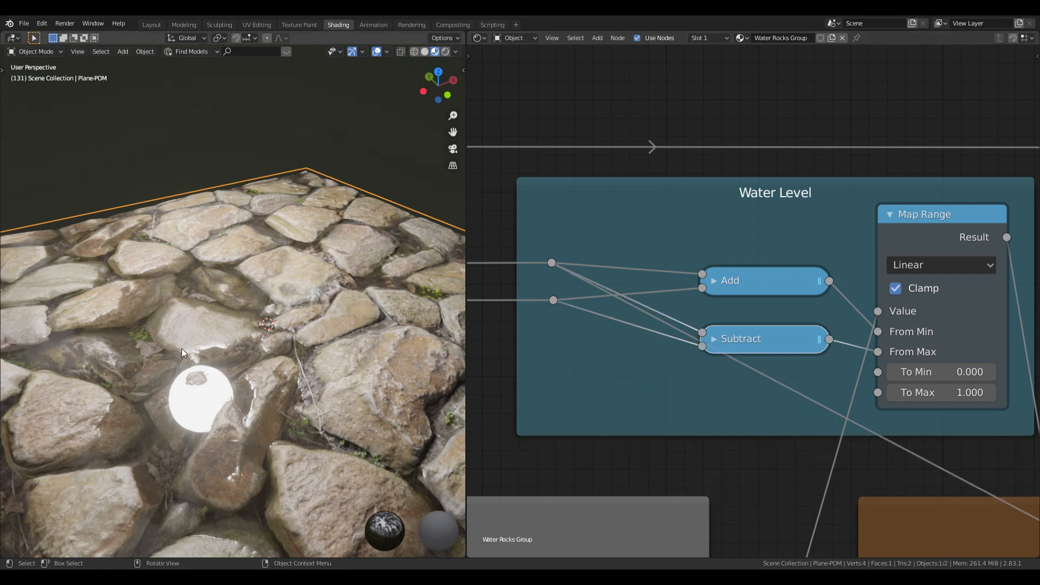
Preview the Water Level frame's Map Range output on the plane and trace its source back to the PX displacement map and textures
scroll(182, 350, up, 3)
ctrl+shift+click(934, 225)
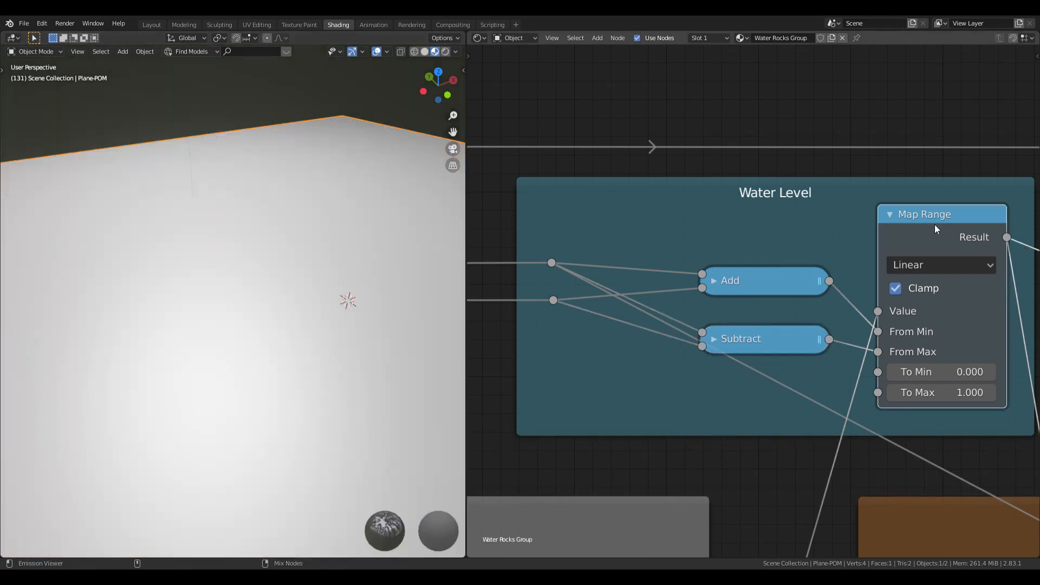
scroll(863, 350, down, 1)
scroll(863, 350, down, 4)
middle_drag(827, 394, 1039, 262)
scroll(542, 498, down, 6)
middle_drag(509, 509, 877, 340)
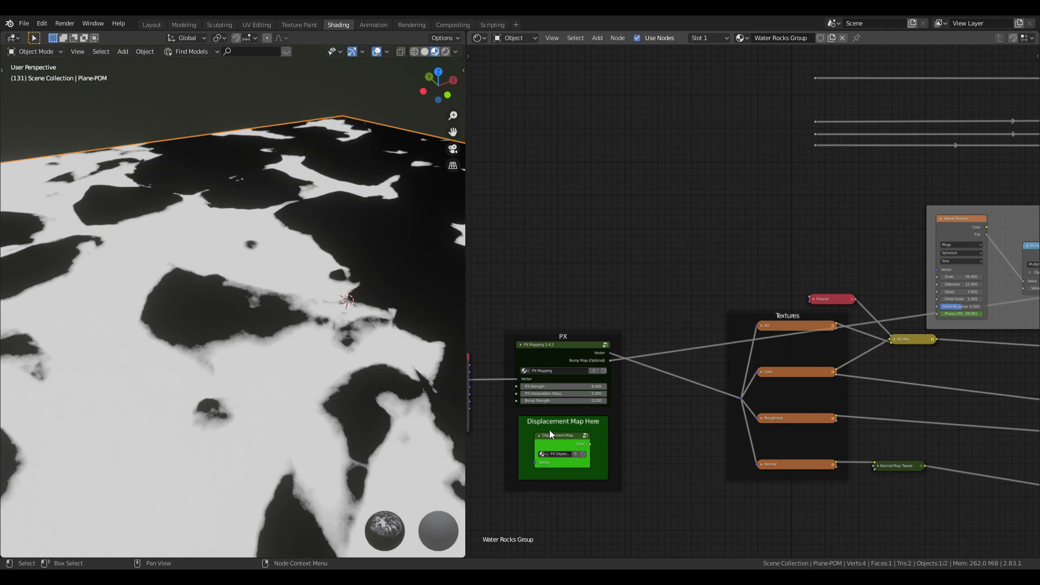
middle_drag(792, 414, 565, 391)
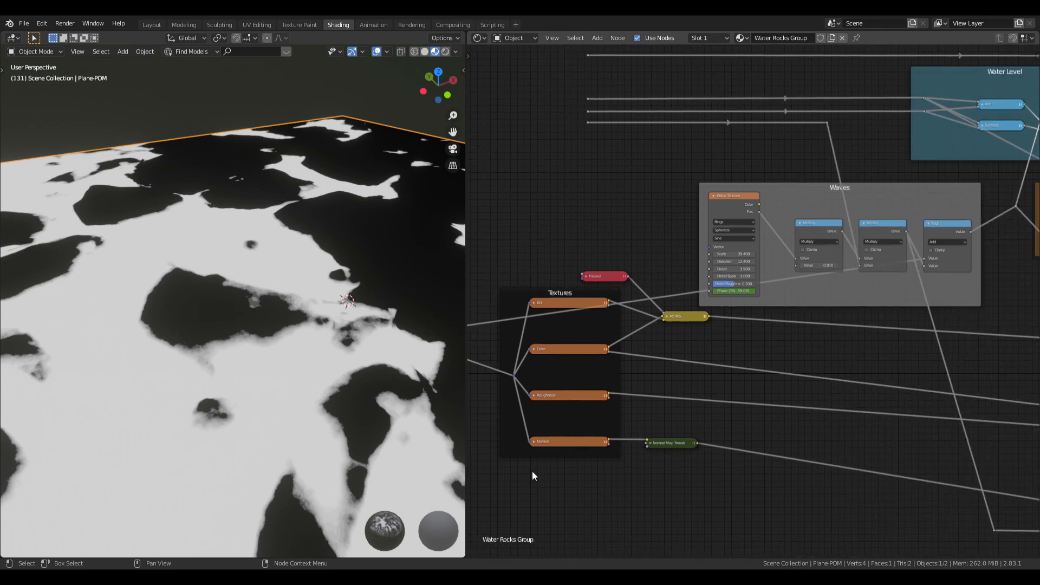
middle_drag(568, 473, 773, 421)
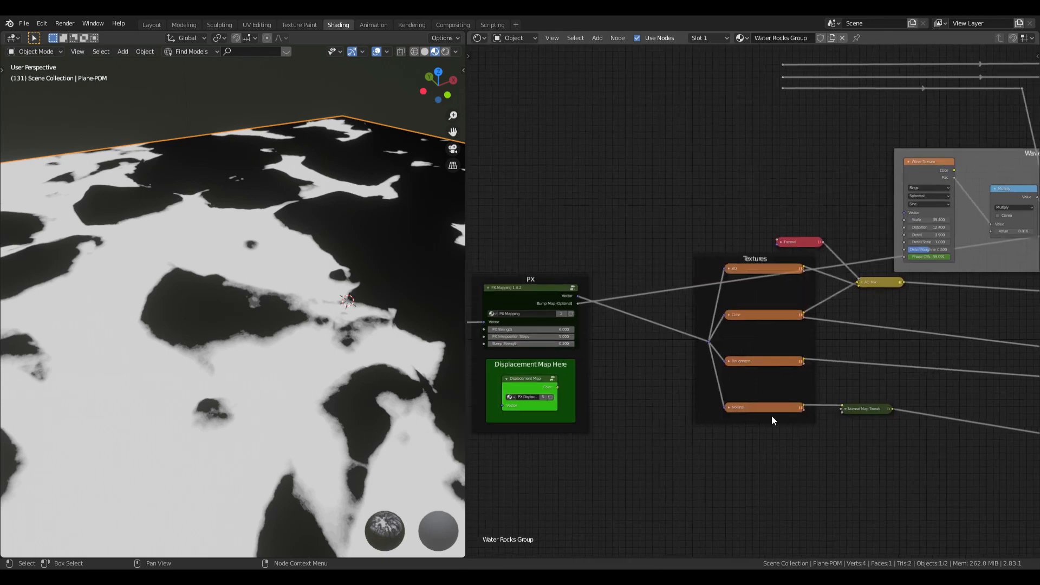
scroll(607, 421, down, 2)
scroll(694, 431, down, 3)
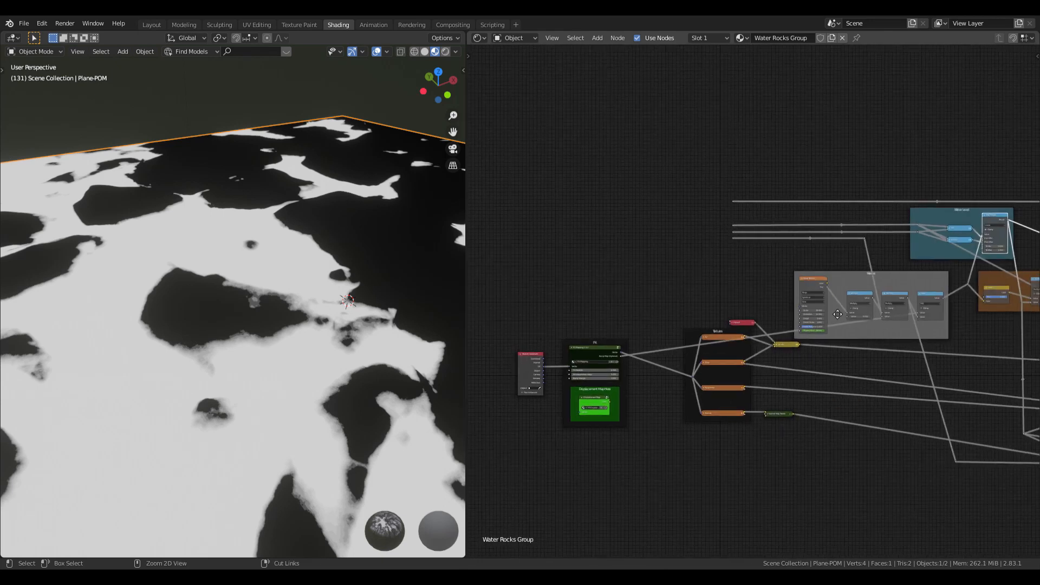
Examine the Waves frame's nodes and how they connect to the Water Level and Dirt & Sediment frames
scroll(761, 333, up, 7)
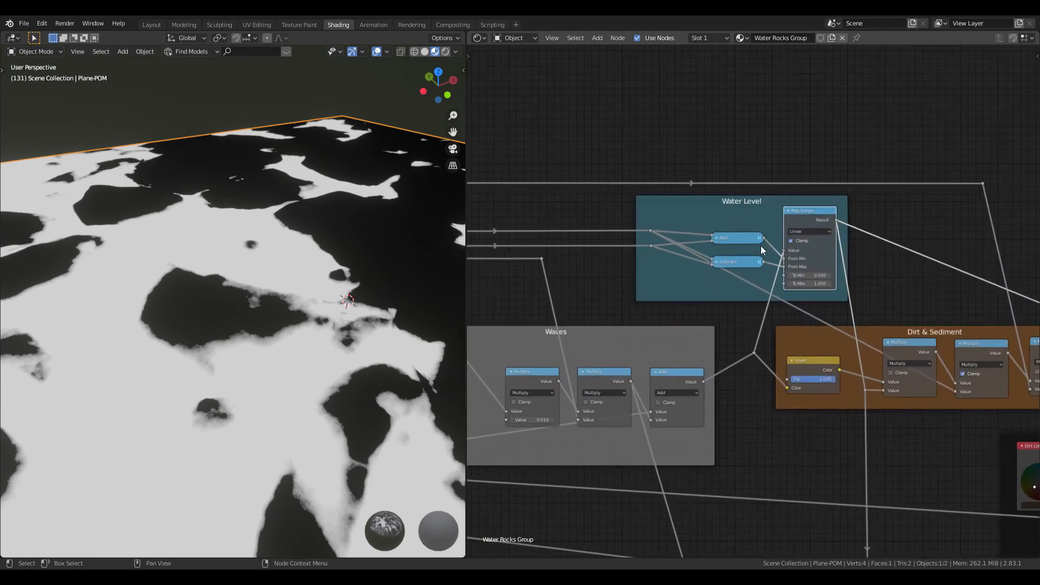
middle_drag(675, 293, 575, 239)
scroll(706, 259, down, 3)
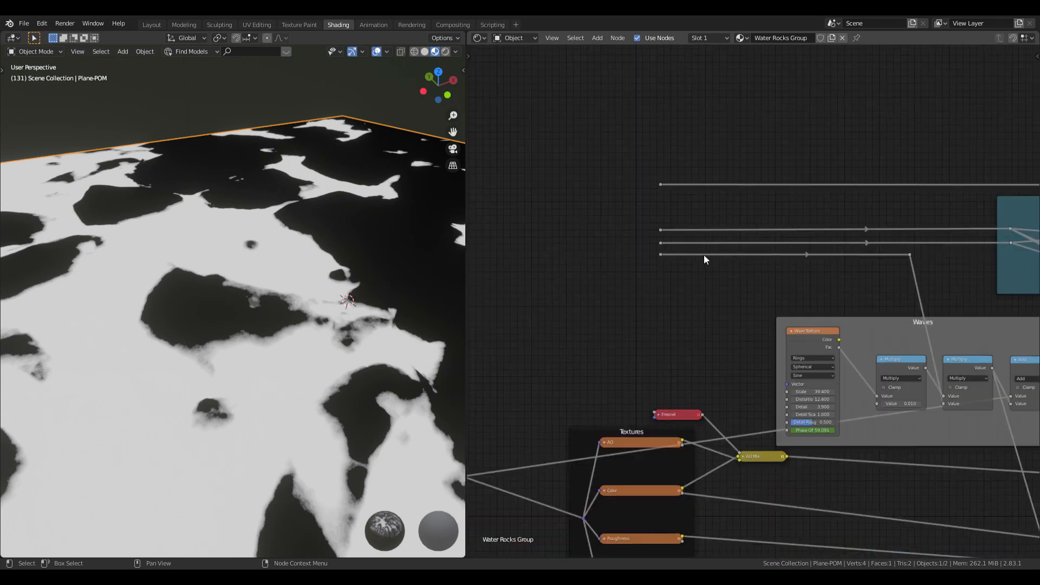
middle_drag(852, 334, 763, 259)
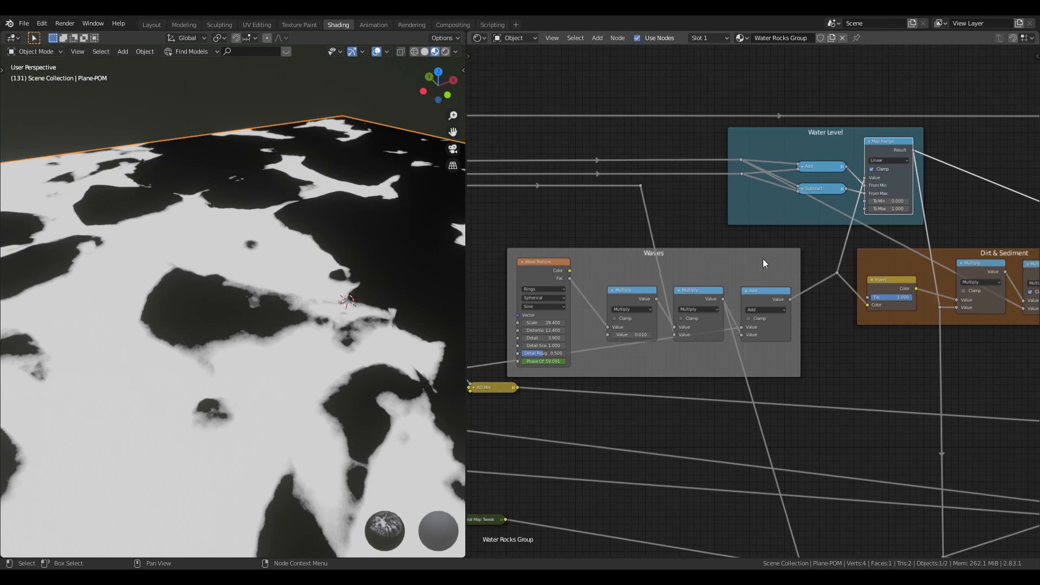
scroll(906, 206, up, 3)
middle_drag(709, 368, 809, 255)
scroll(809, 254, down, 3)
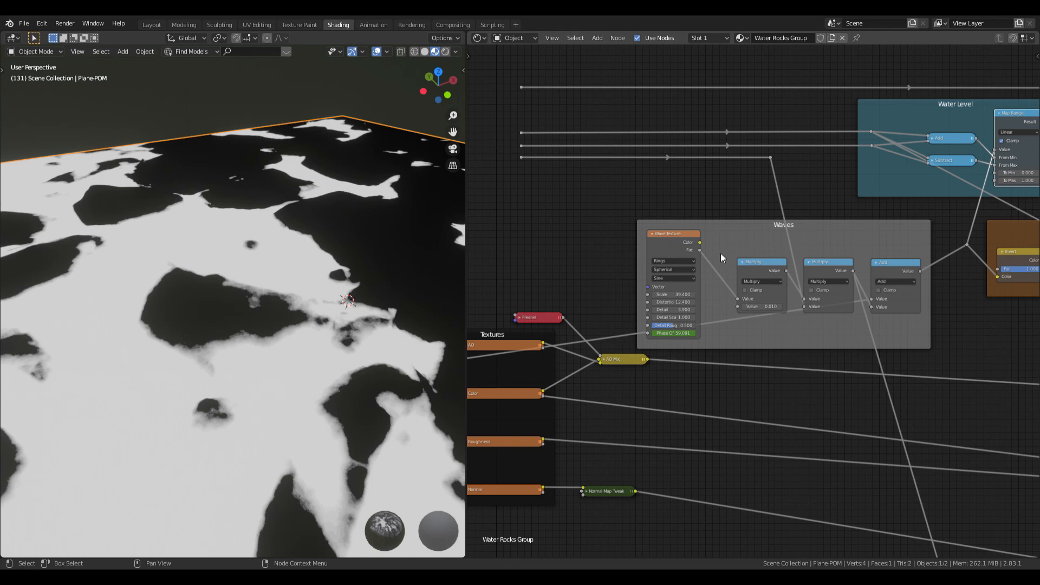
scroll(252, 338, down, 3)
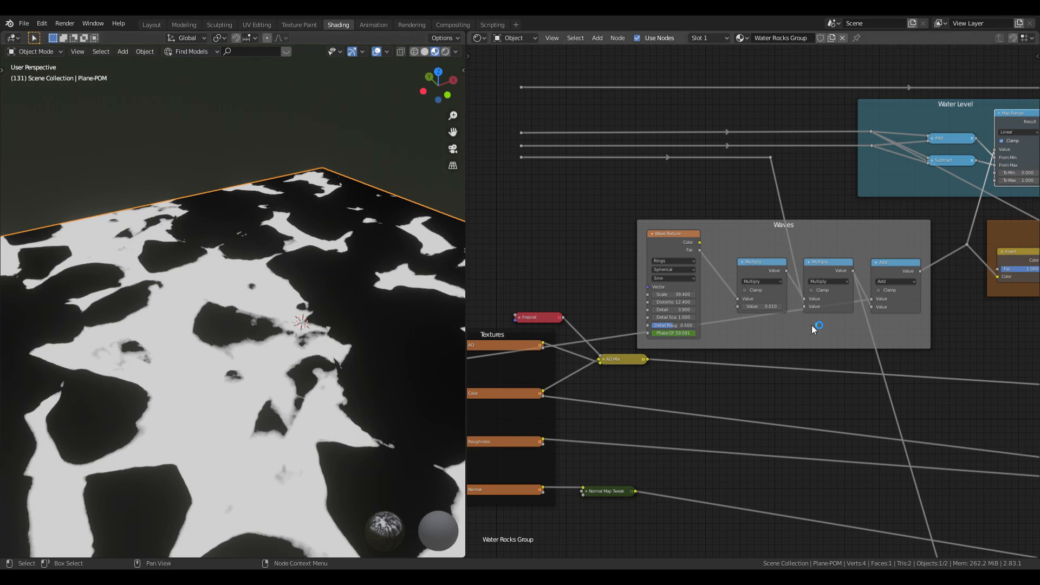
scroll(813, 329, right, 10)
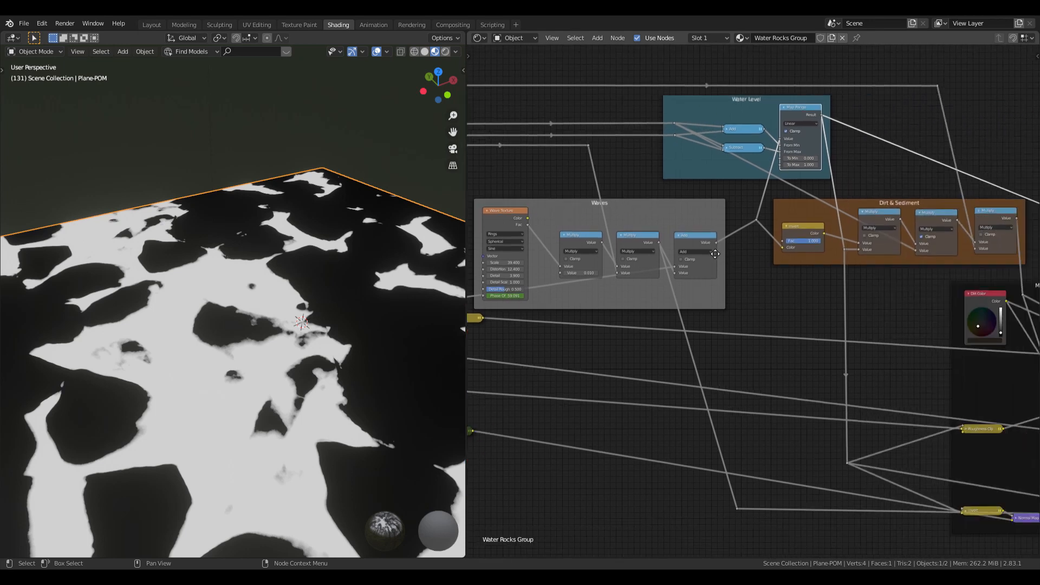
scroll(592, 232, up, 1)
scroll(773, 230, left, 5)
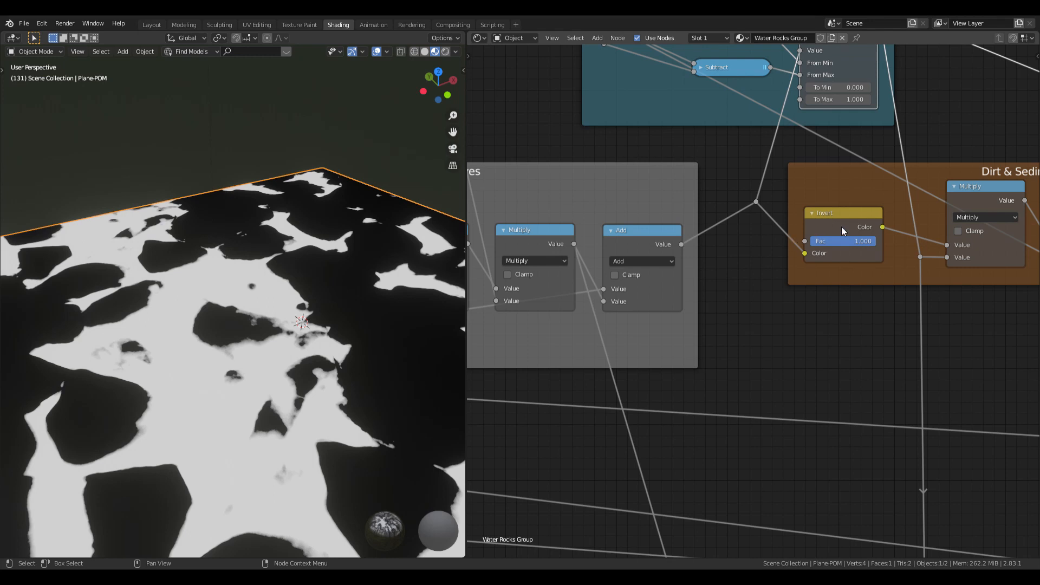
Preview the Waves frame's Add output and the Dirt & Sediment frame's Invert output on the plane and compare them
ctrl+shift+click(667, 229)
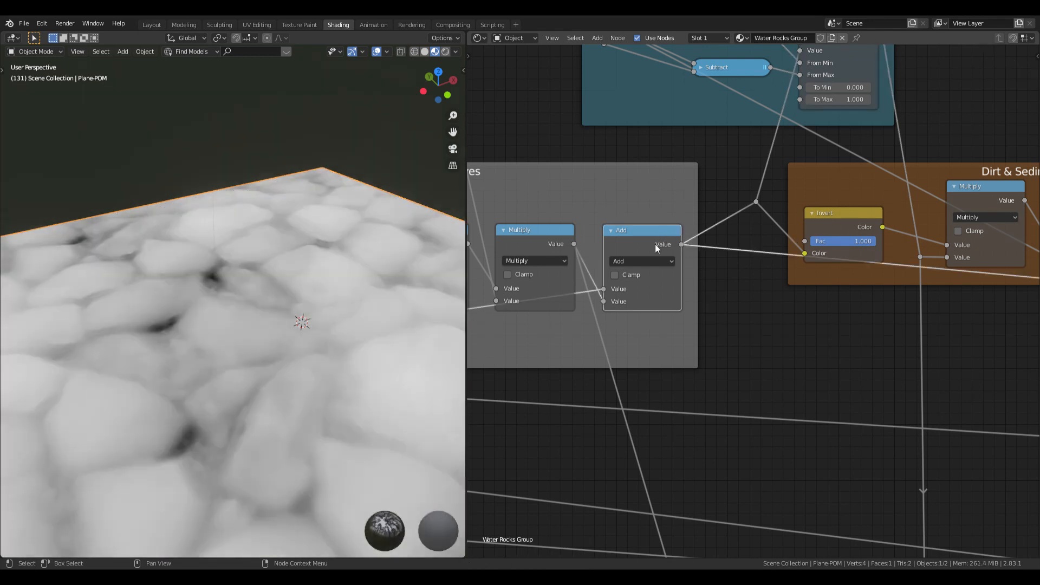
middle_drag(304, 330, 332, 347)
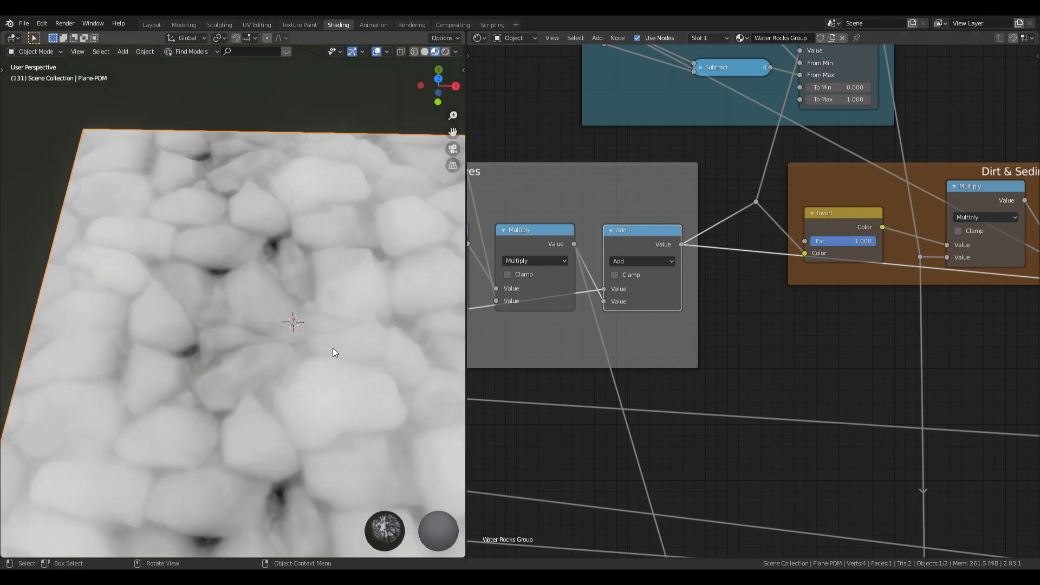
ctrl+shift+click(843, 216)
scroll(302, 355, down, 3)
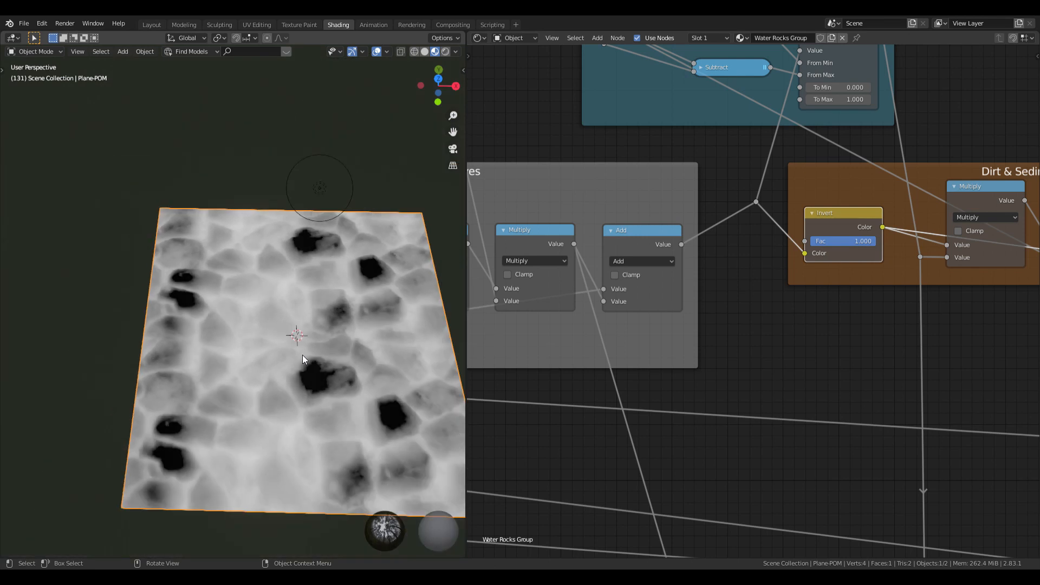
scroll(295, 419, up, 6)
middle_drag(311, 412, 355, 376)
Preview the first Multiply node of the Dirt & Sediment frame on the plane and check its links from the Water Level frame
middle_drag(970, 288, 721, 234)
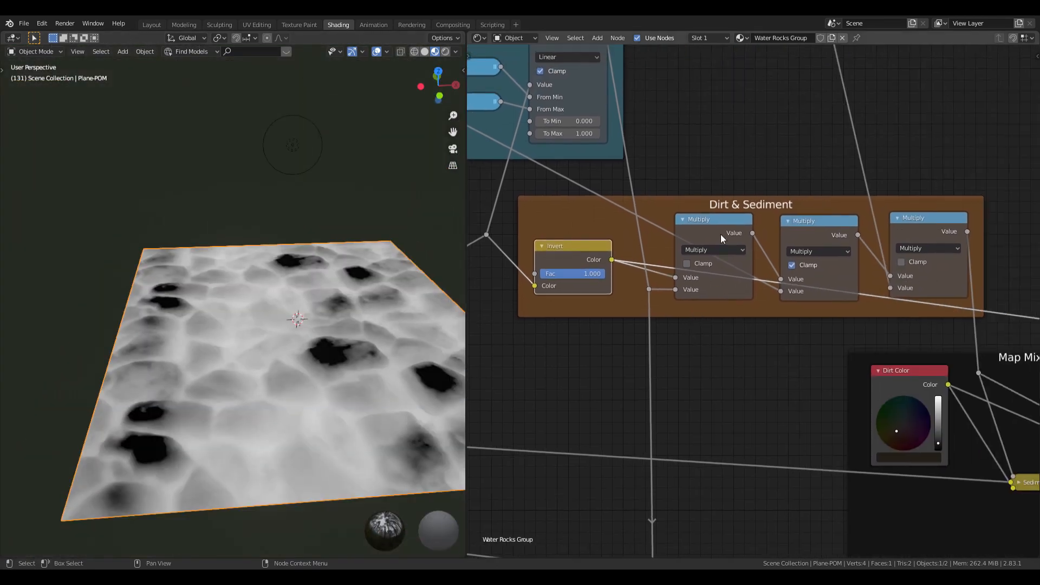
ctrl+shift+click(726, 223)
scroll(719, 230, down, 2)
scroll(253, 441, up, 2)
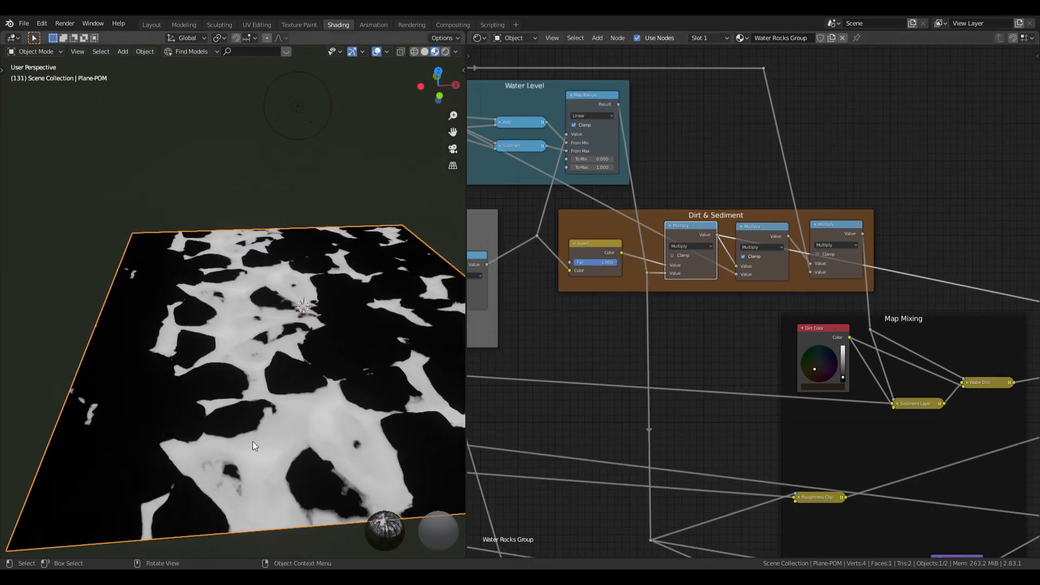
scroll(252, 441, up, 2)
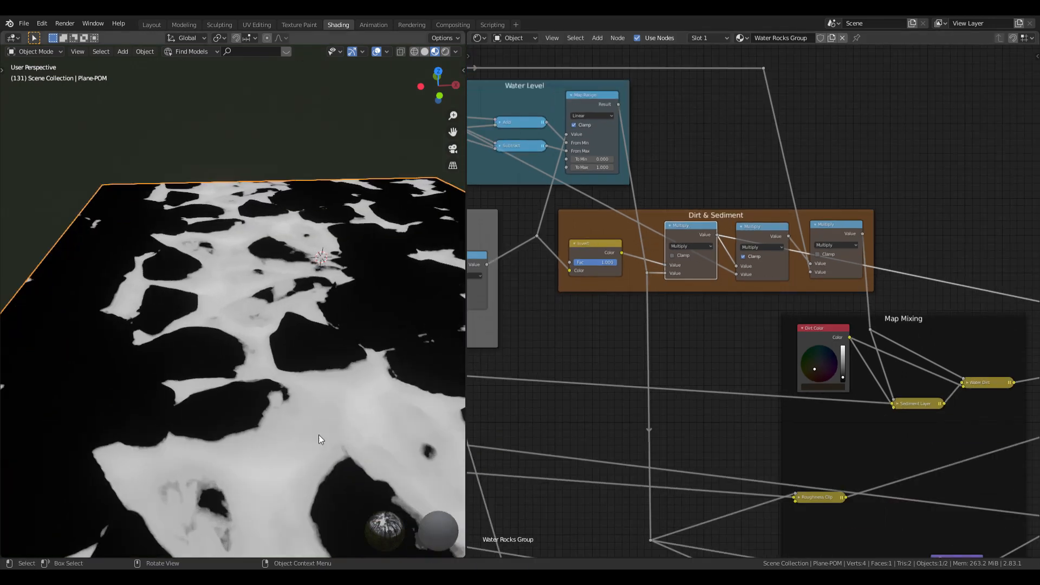
middle_drag(702, 314, 879, 337)
scroll(765, 176, up, 1)
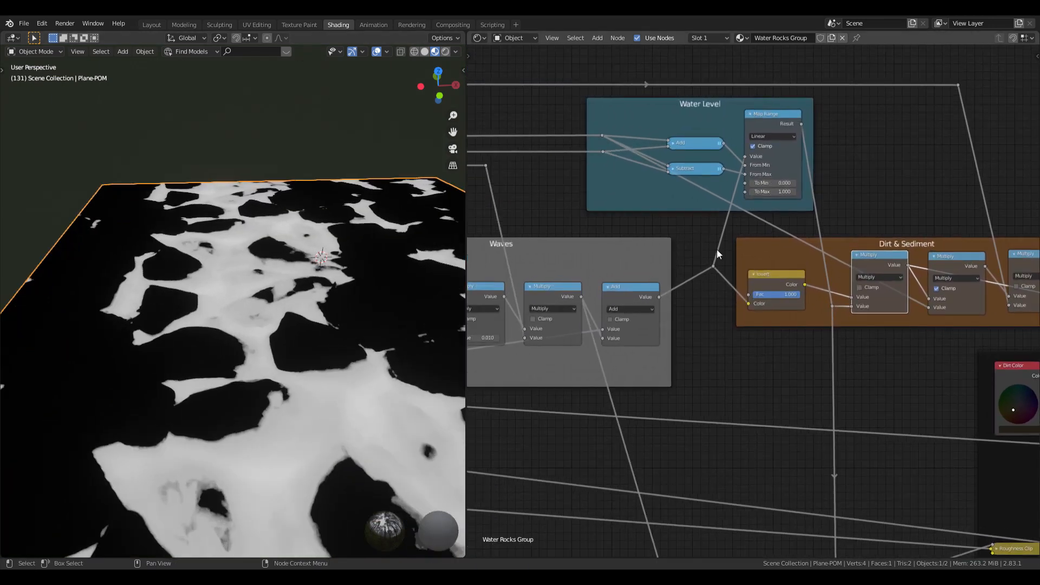
middle_drag(616, 338, 465, 338)
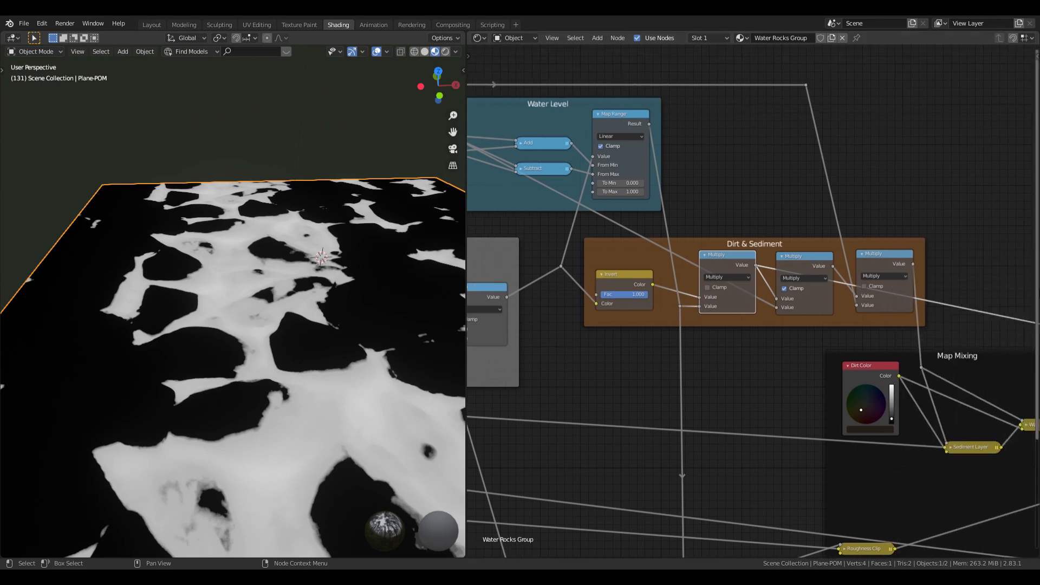
Preview the second, clamped Multiply node of the Dirt & Sediment frame and inspect its incoming links
ctrl+shift+click(814, 258)
scroll(815, 287, down, 3)
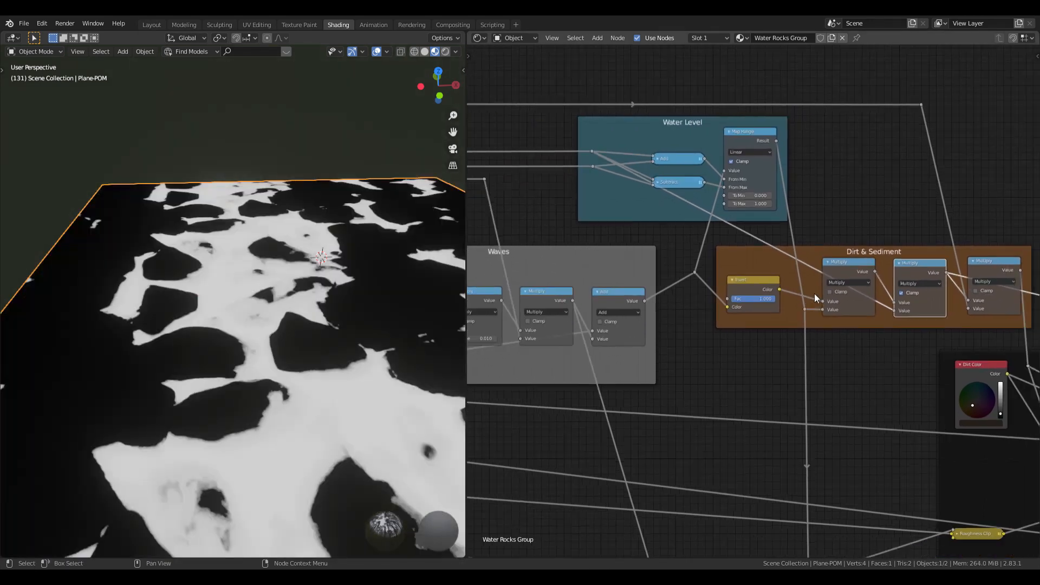
middle_drag(849, 316, 802, 313)
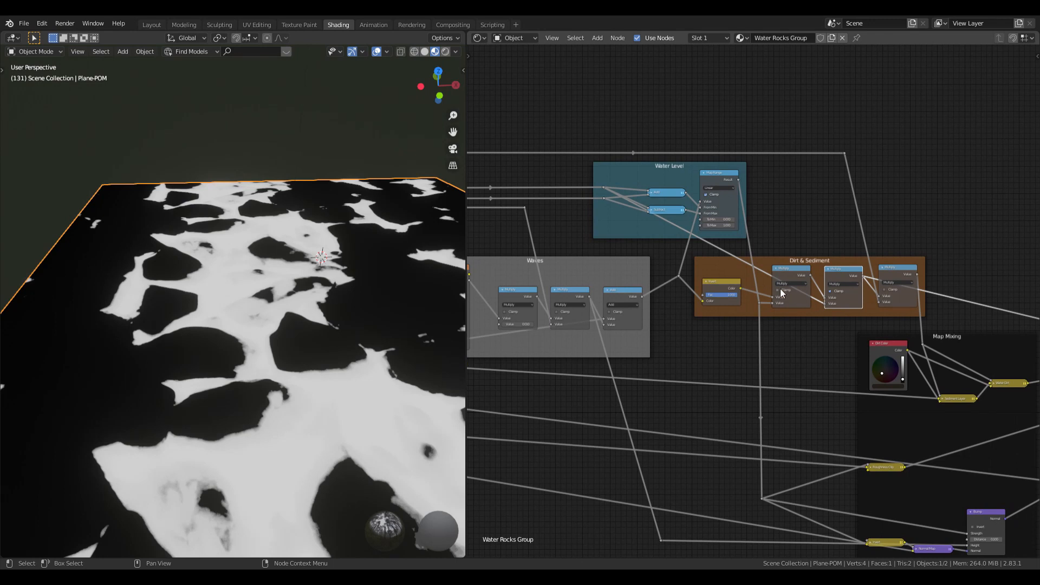
scroll(817, 291, up, 3)
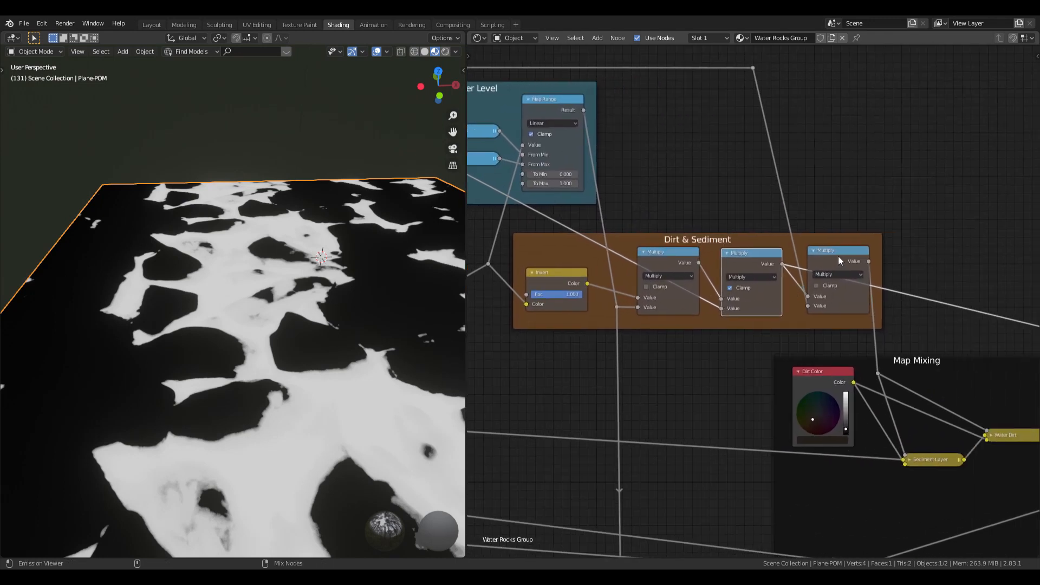
Preview the last Multiply node of the Dirt & Sediment frame on the plane and follow its output into the Map Mixing frame
ctrl+shift+click(838, 255)
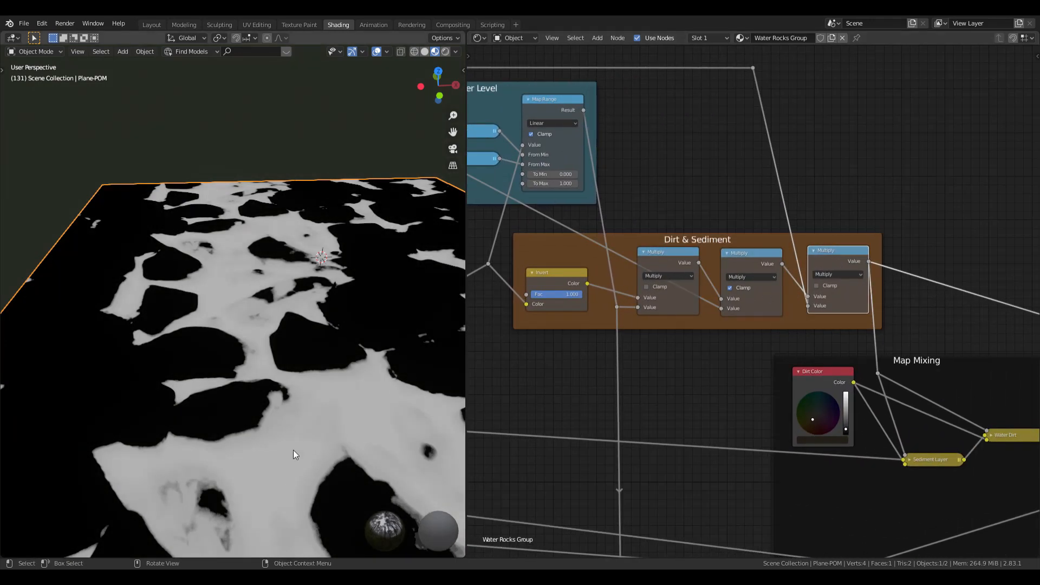
middle_drag(294, 450, 342, 373)
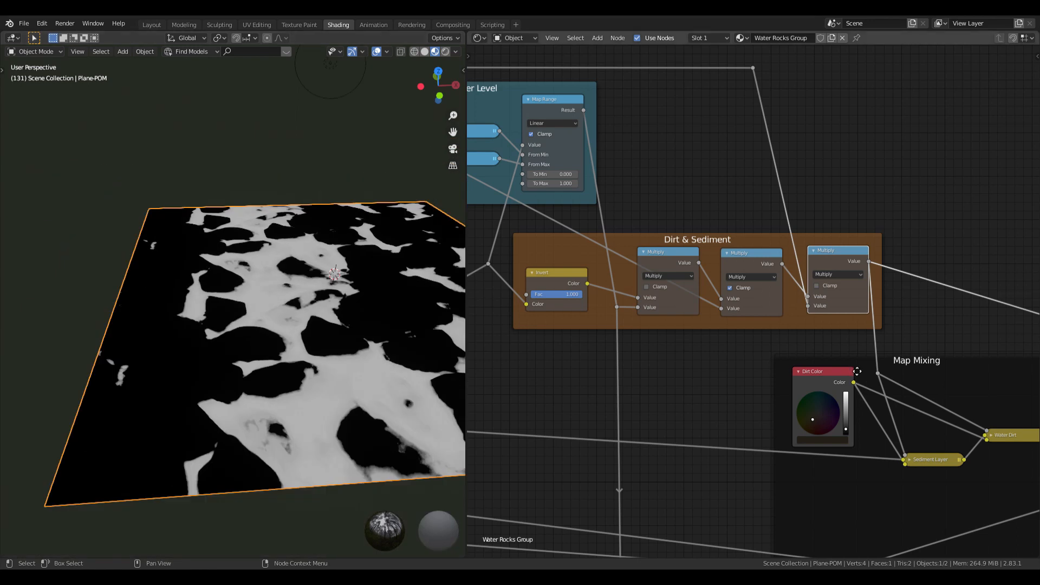
middle_drag(857, 371, 661, 327)
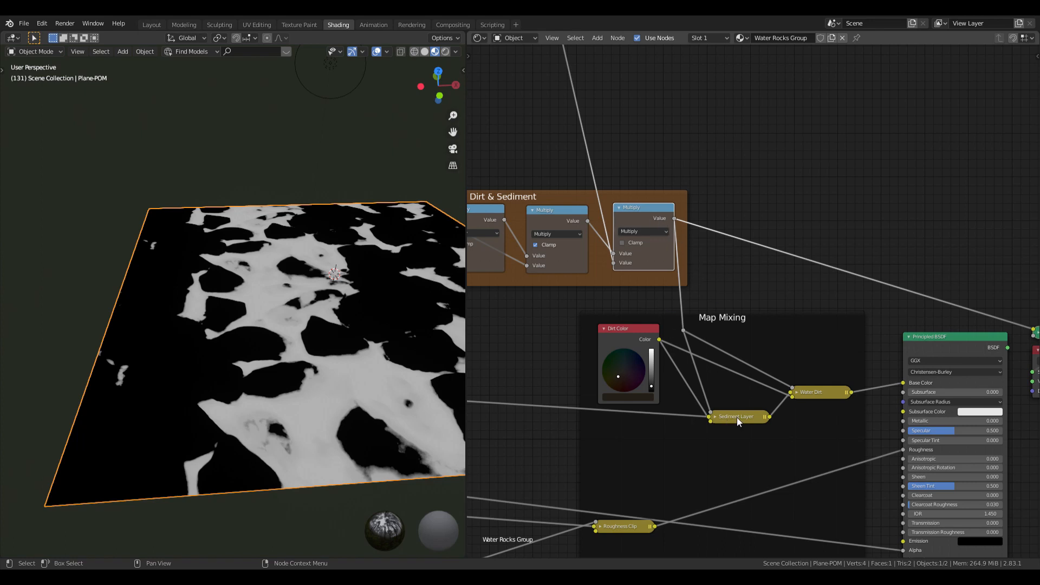
Expand the collapsed Sediment Layer and Water Dirt nodes in the Map Mixing frame
scroll(732, 415, up, 3)
click(721, 417)
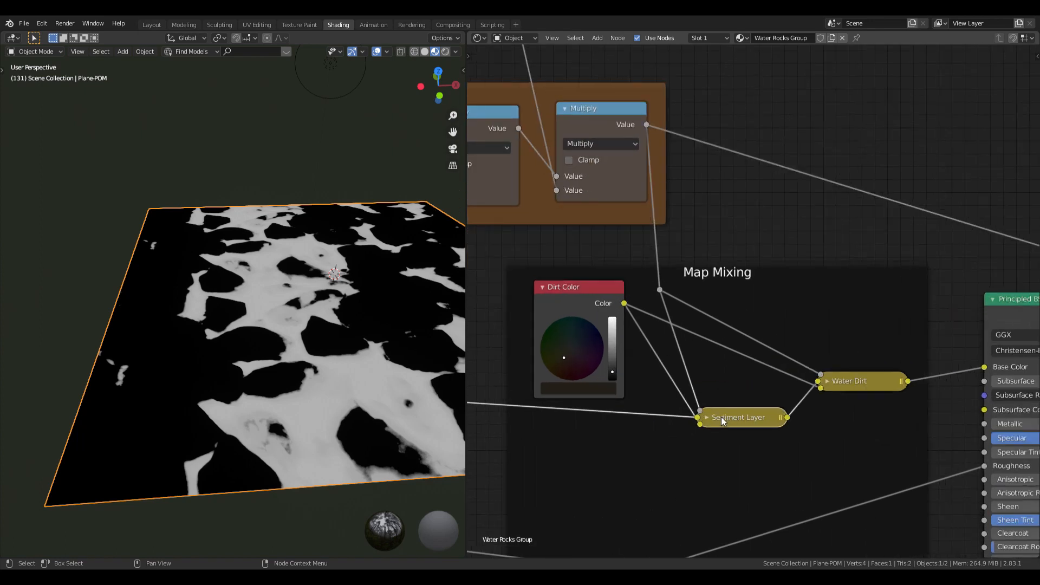
key(h)
click(866, 383)
key(h)
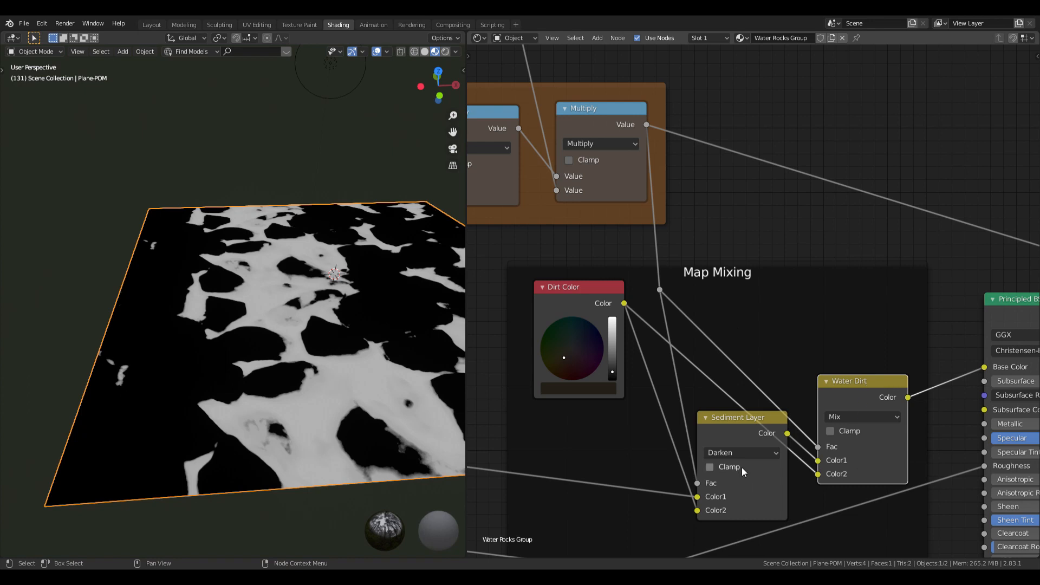
Preview the Sediment Layer output on the plane and examine the darkened gaps between stones alongside the Dirt Color node
ctrl+shift+click(768, 427)
middle_drag(768, 425, 683, 336)
scroll(766, 422, down, 6)
scroll(764, 327, up, 7)
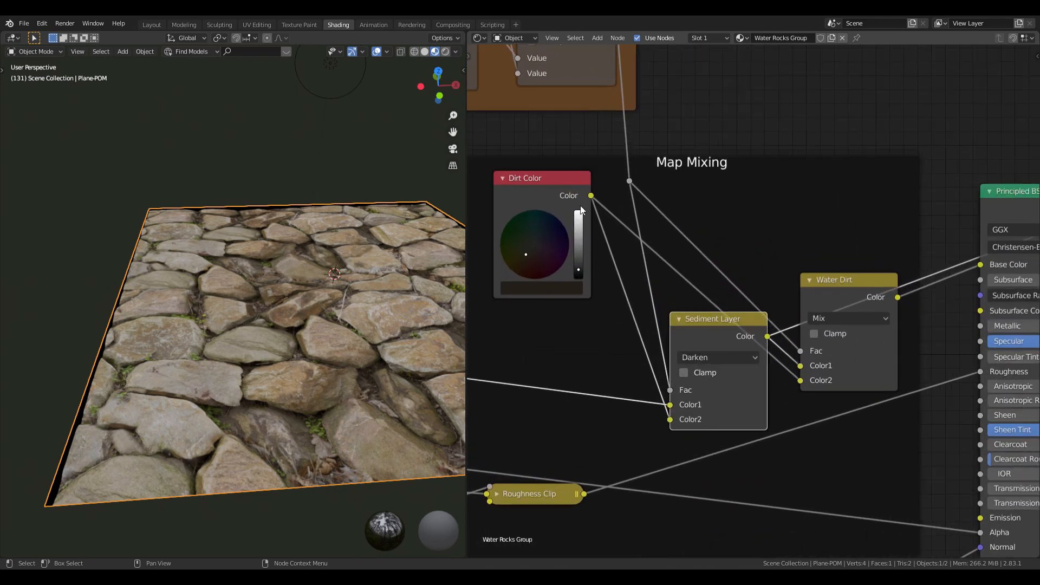
click(535, 293)
scroll(306, 337, up, 4)
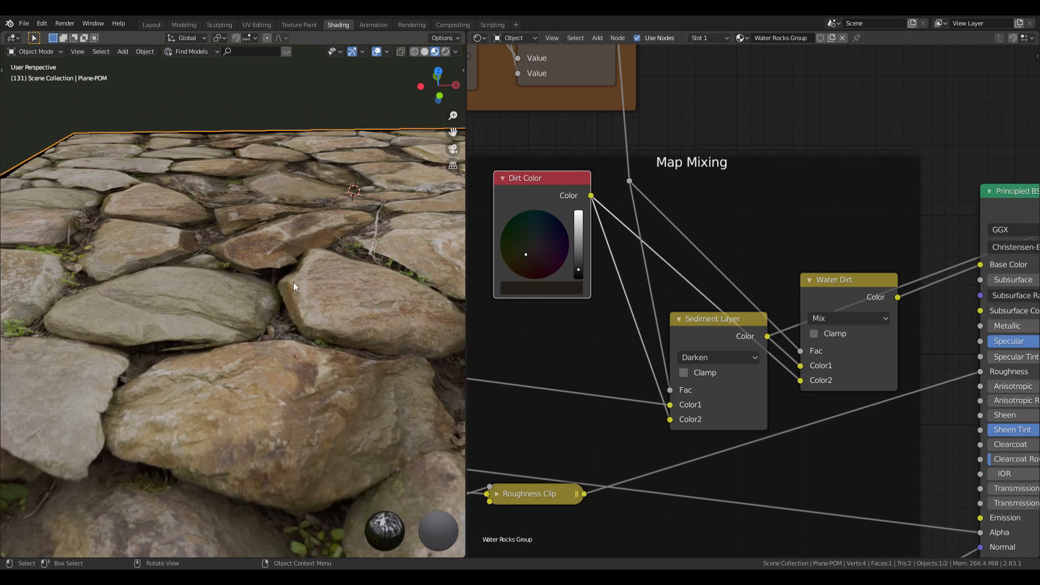
shift+middle_drag(313, 279, 365, 381)
scroll(308, 347, up, 4)
scroll(329, 335, down, 3)
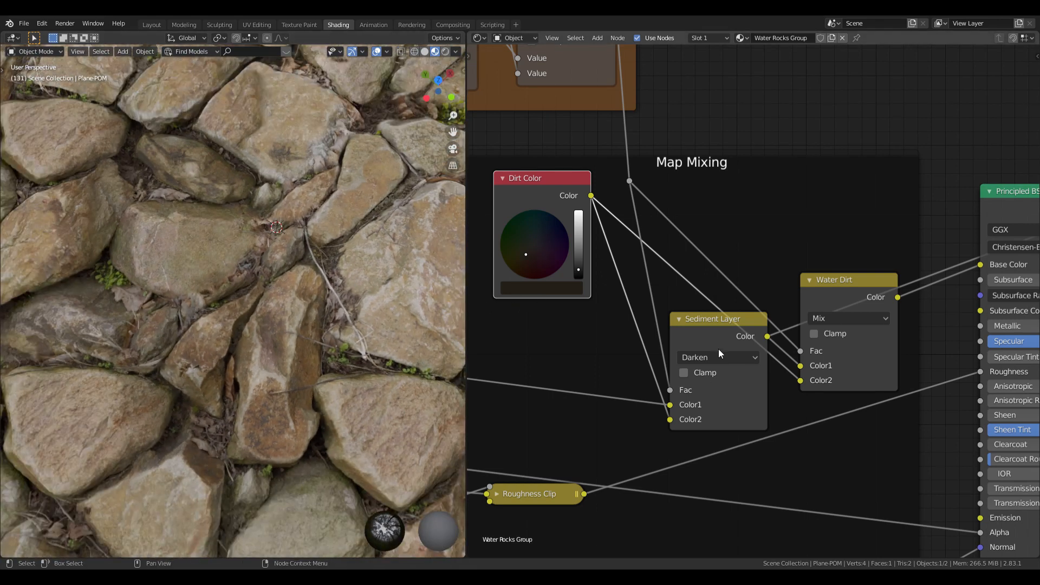
click(735, 331)
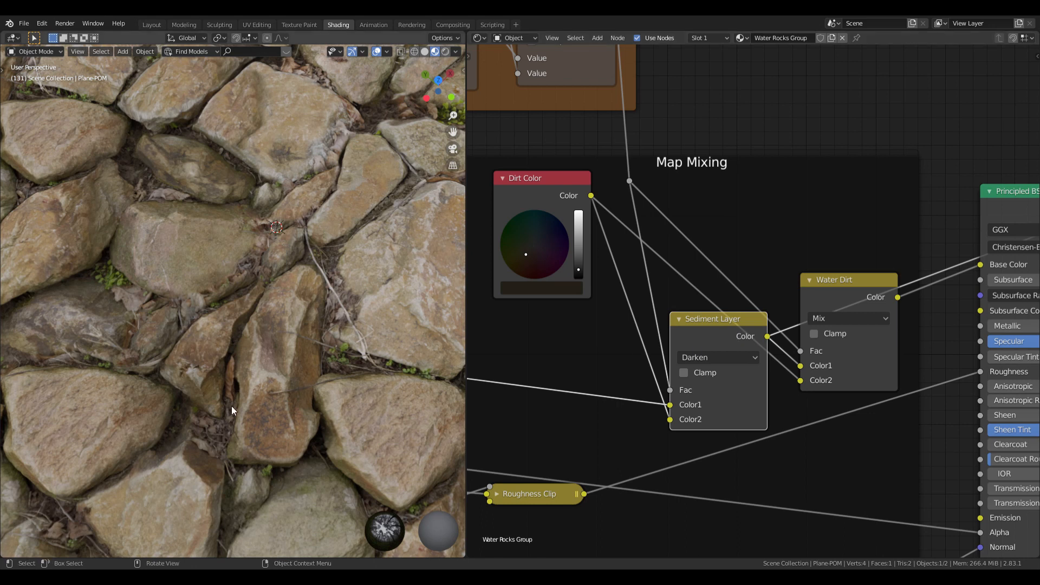
scroll(231, 417, up, 2)
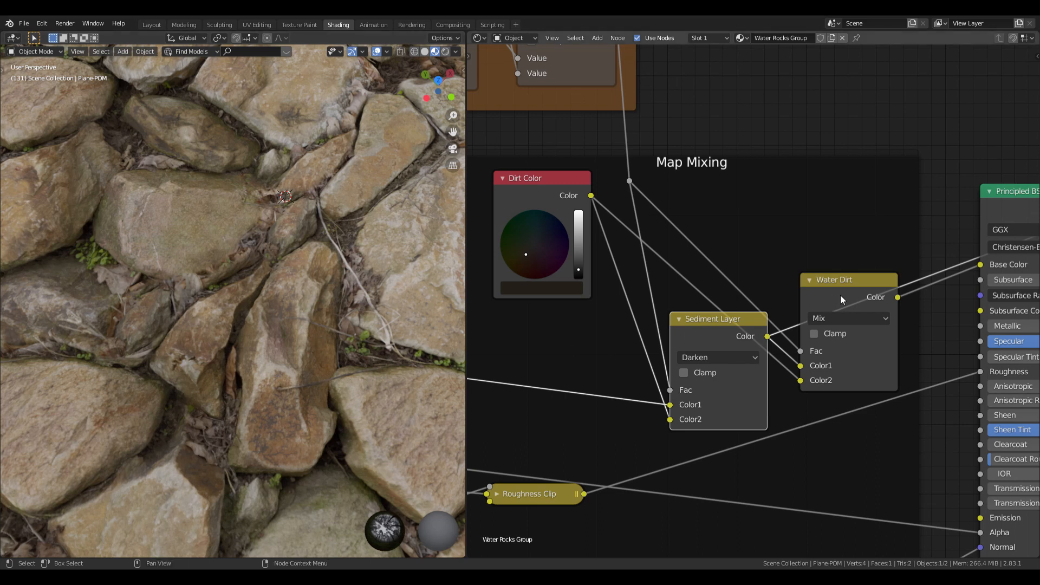
Preview the Water Dirt output on the plane and reposition the Water Dirt node higher beside Sediment Layer
ctrl+shift+click(852, 285)
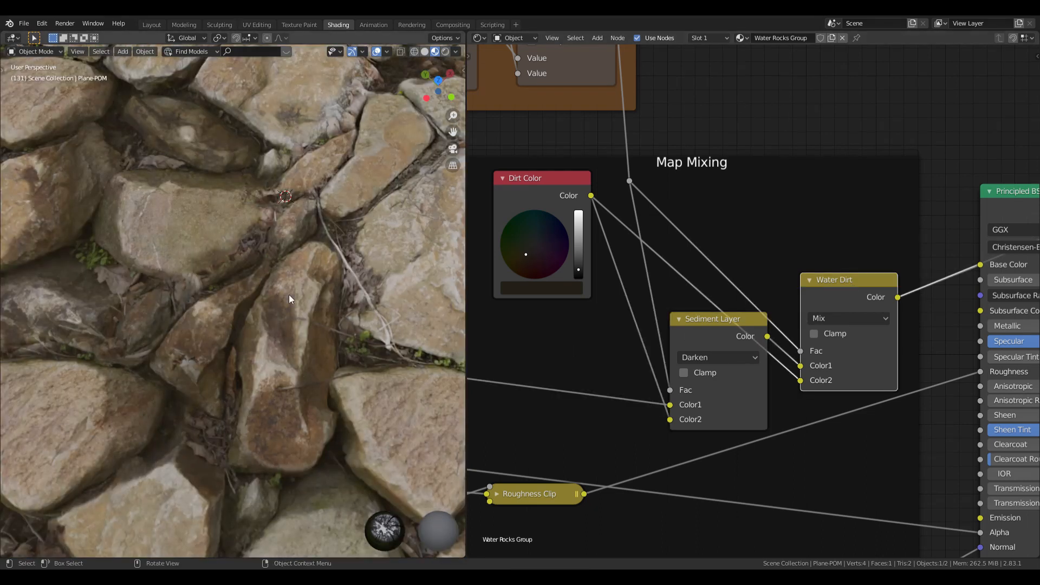
middle_drag(288, 295, 190, 345)
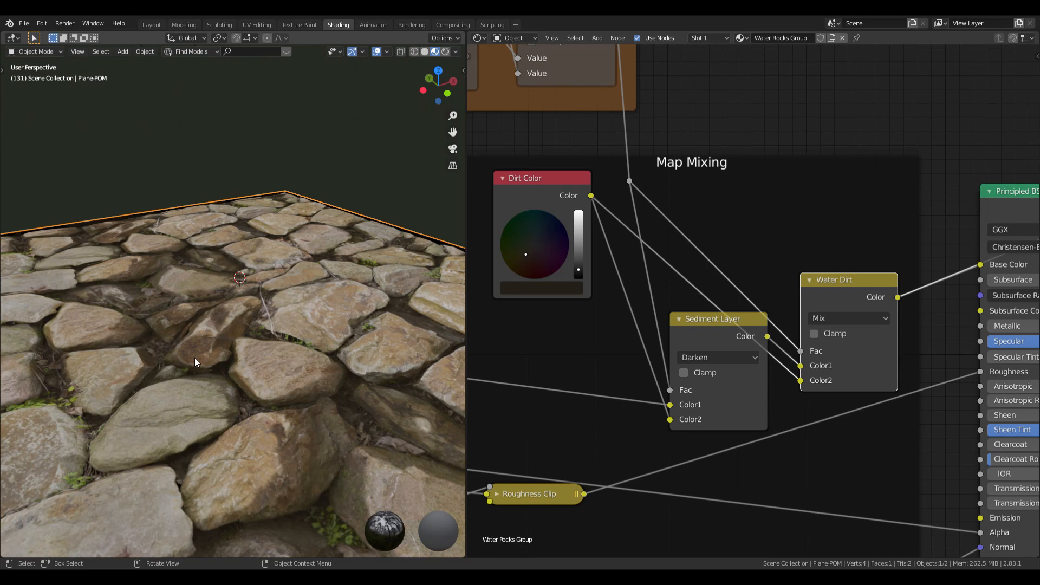
scroll(820, 313, down, 3)
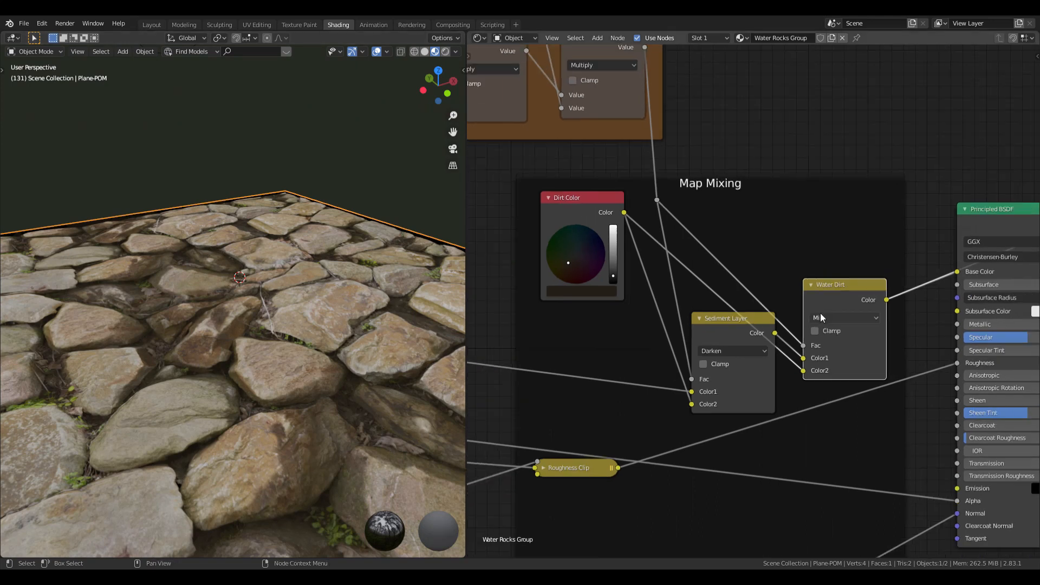
drag(857, 313, 858, 261)
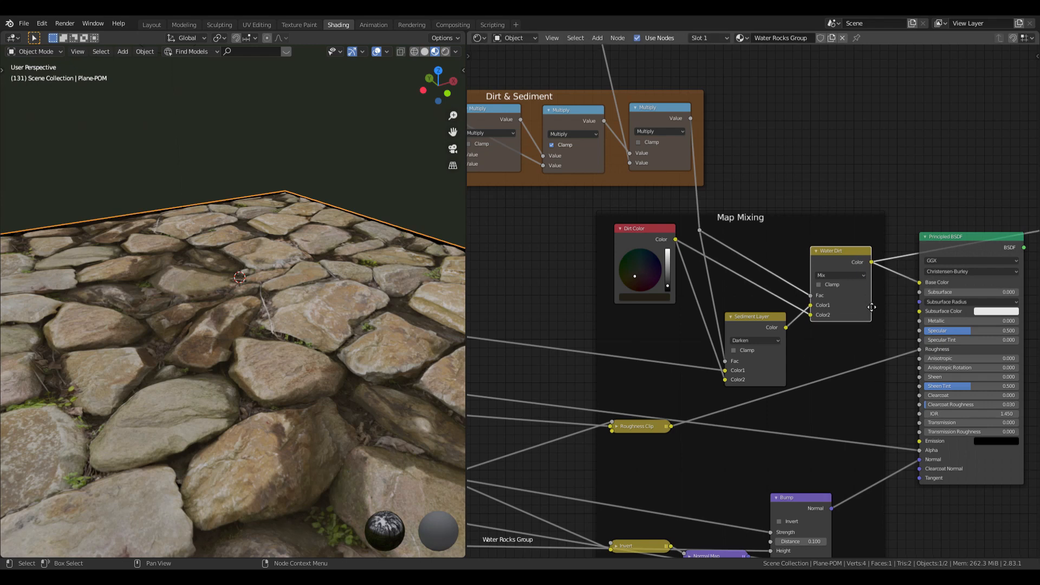
middle_drag(878, 300, 886, 266)
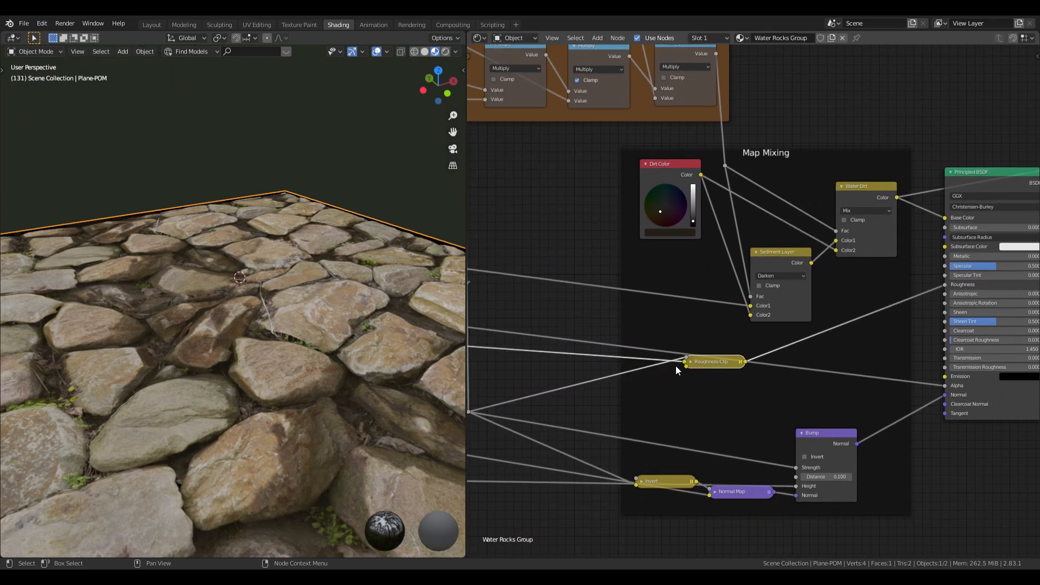
Trace the Roughness Clip input back to its roughness texture node and preview that texture on the plane
middle_drag(593, 362, 461, 326)
scroll(579, 290, down, 2)
scroll(802, 330, up, 11)
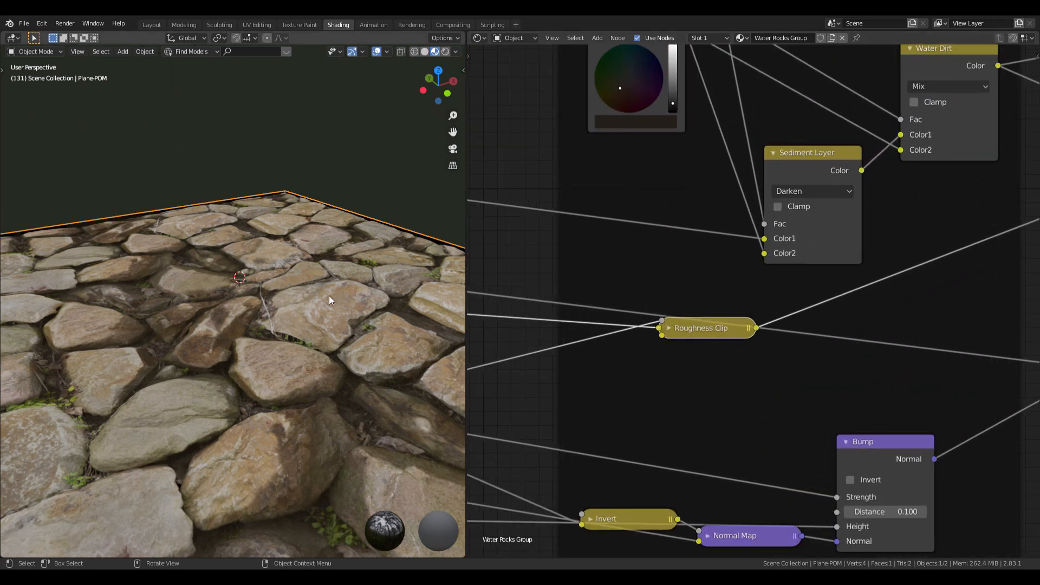
middle_drag(342, 306, 244, 341)
middle_drag(732, 314, 749, 295)
ctrl+shift+click(486, 257)
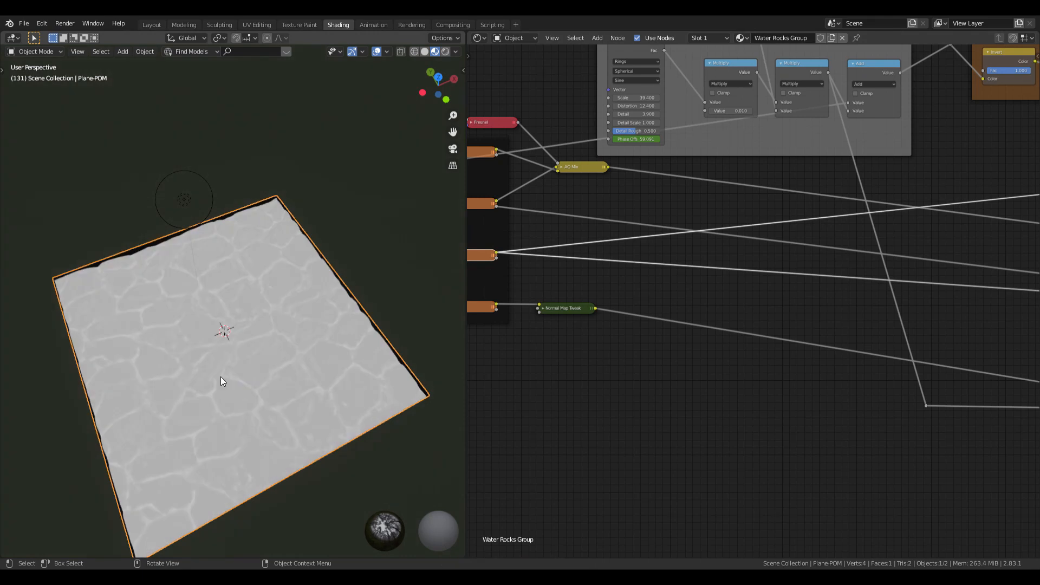
scroll(220, 376, up, 3)
middle_drag(252, 391, 279, 355)
Preview the Roughness Clip output on the plane and trace its factor link back towards the Water Level frame
middle_drag(822, 295, 255, 310)
scroll(721, 329, up, 7)
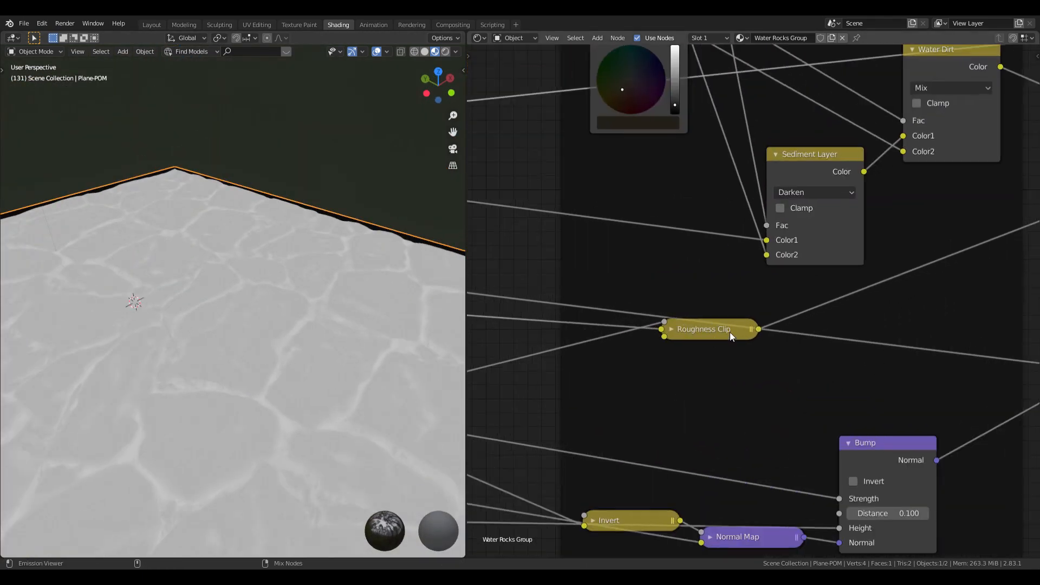
ctrl+shift+click(695, 328)
scroll(666, 342, down, 7)
middle_drag(608, 367, 805, 353)
middle_drag(721, 197, 732, 322)
scroll(653, 135, down, 3)
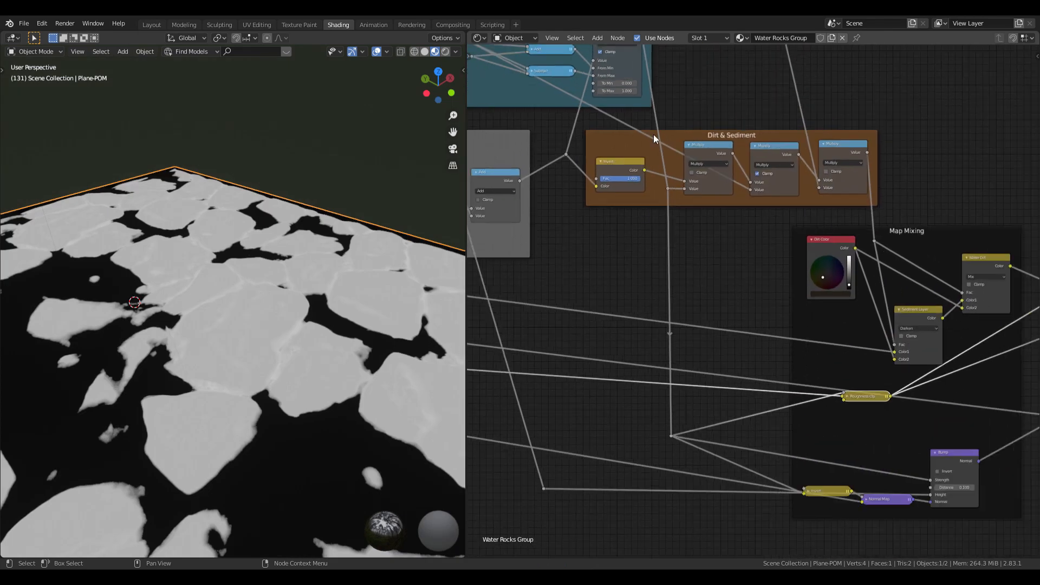
Preview the Water Level frame's final mask and compare it with the Roughness Clip output
ctrl+shift+click(637, 145)
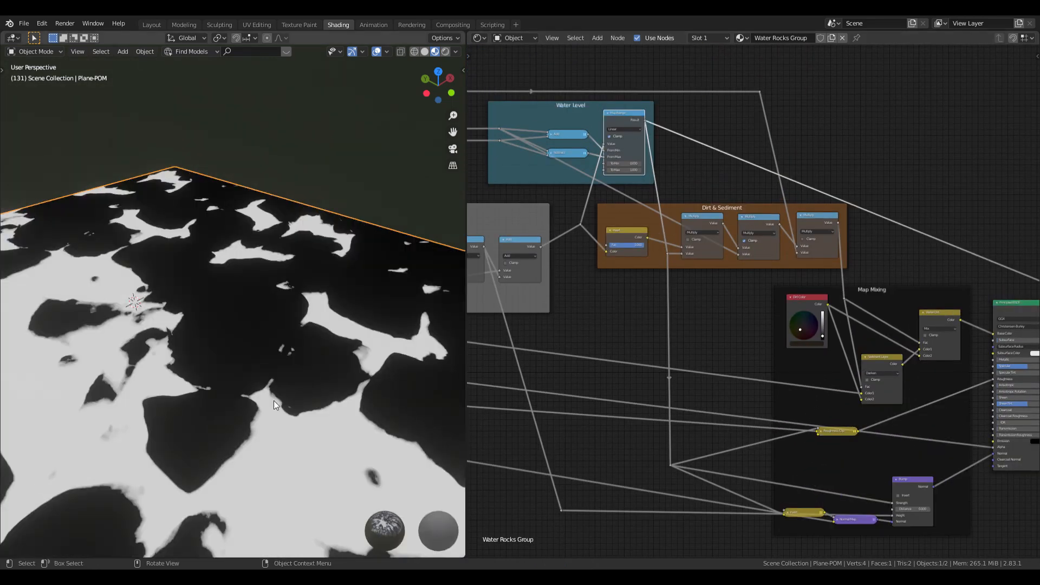
ctrl+shift+click(672, 464)
ctrl+shift+click(847, 434)
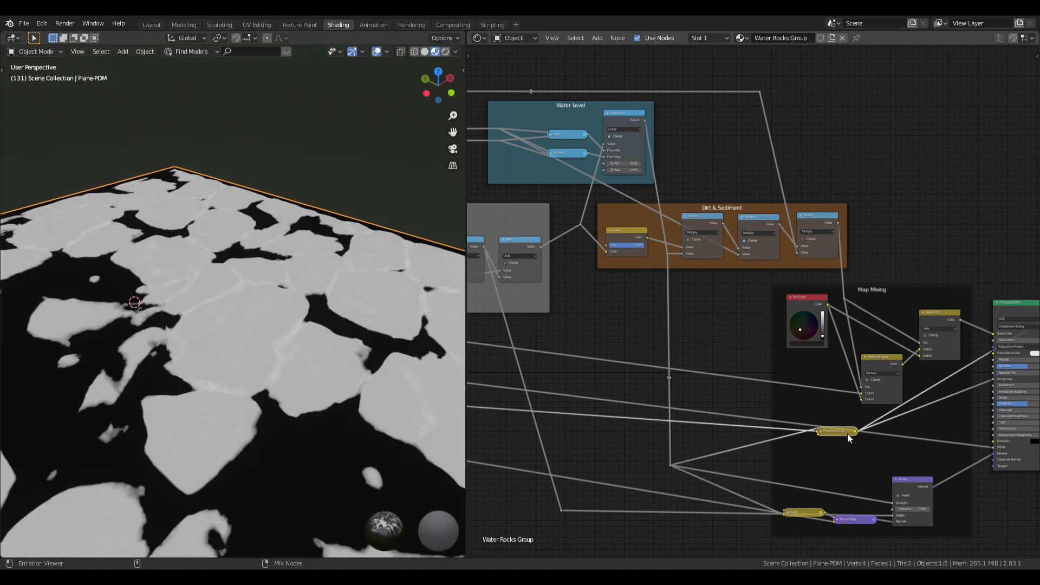
Expand the Roughness Clip node to inspect its mix inputs and the clipped areas on the plane, and collapse it again
scroll(848, 433, up, 3)
key(h)
scroll(847, 418, up, 3)
middle_drag(852, 492, 819, 404)
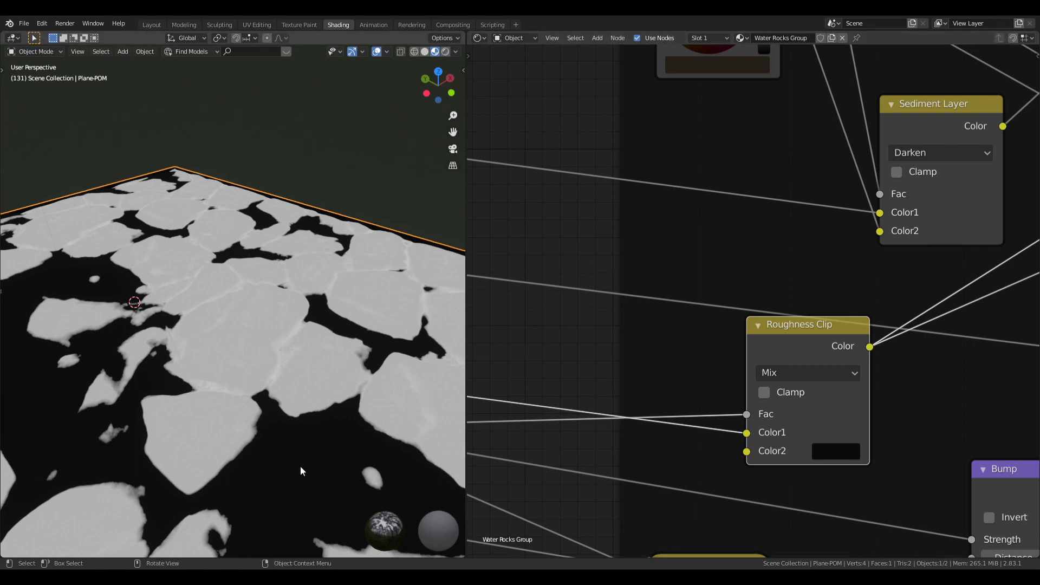
middle_drag(319, 457, 323, 358)
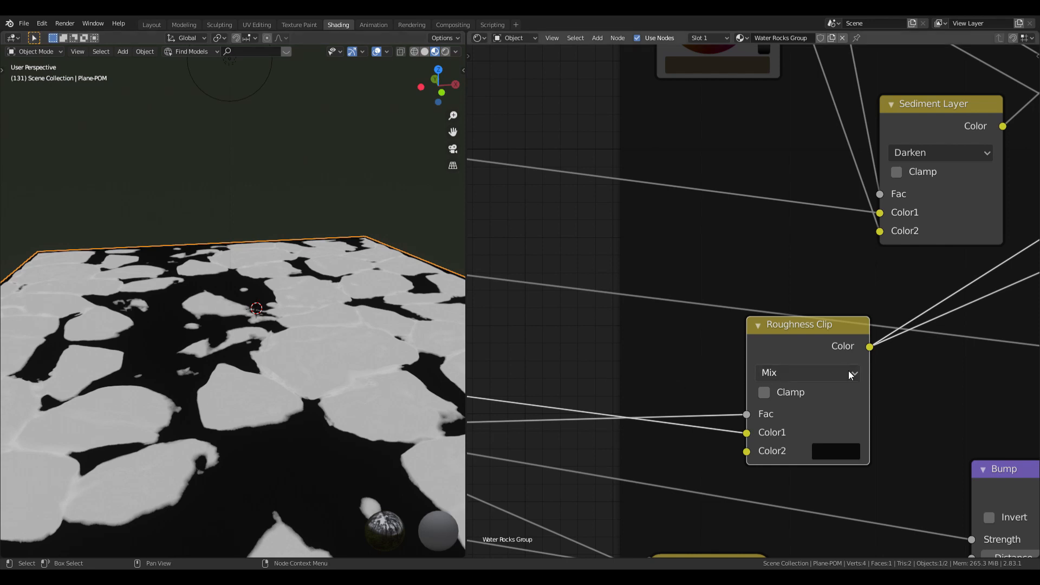
key(h)
Preview the full Principled BSDF on the plane and examine the wet reflections from several angles
middle_drag(954, 329, 1016, 377)
scroll(916, 288, down, 7)
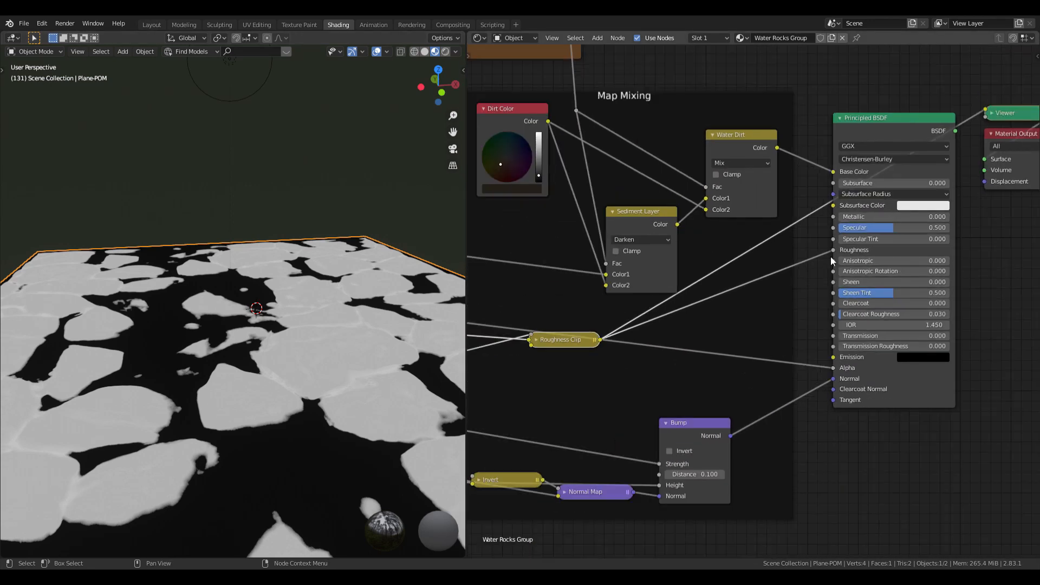
ctrl+shift+click(918, 171)
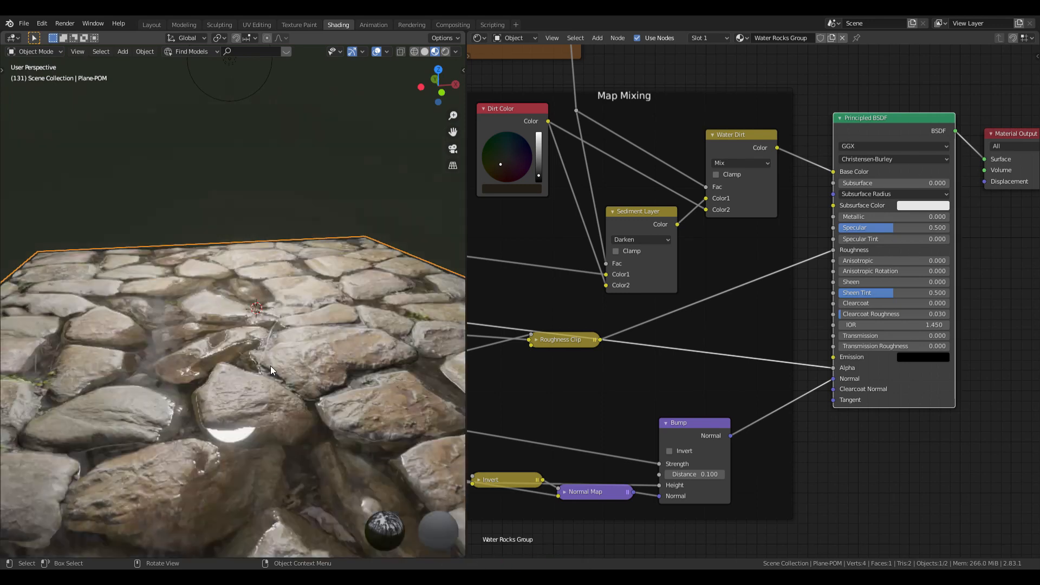
middle_drag(287, 479, 333, 485)
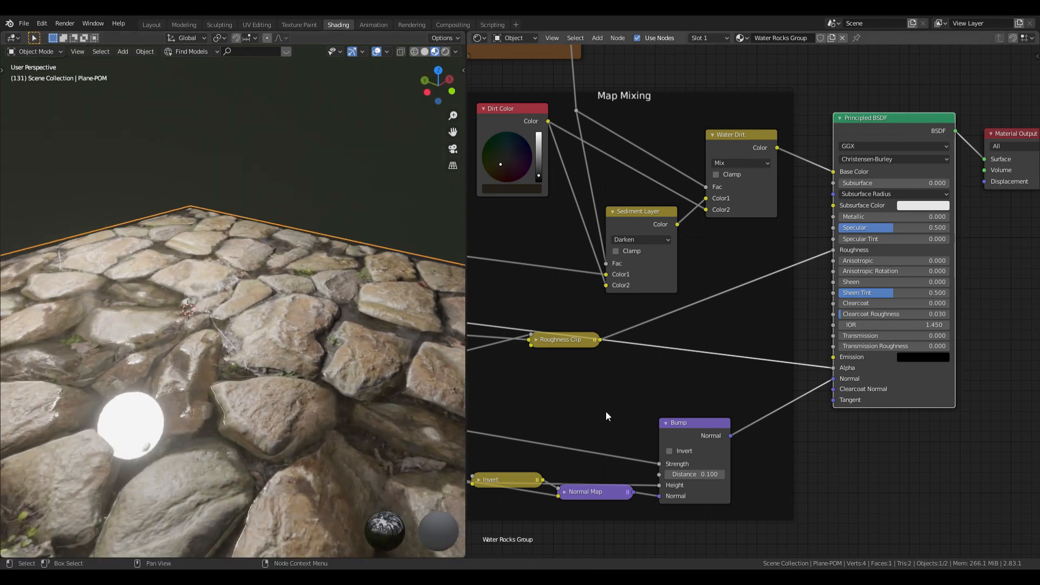
middle_drag(606, 411, 871, 364)
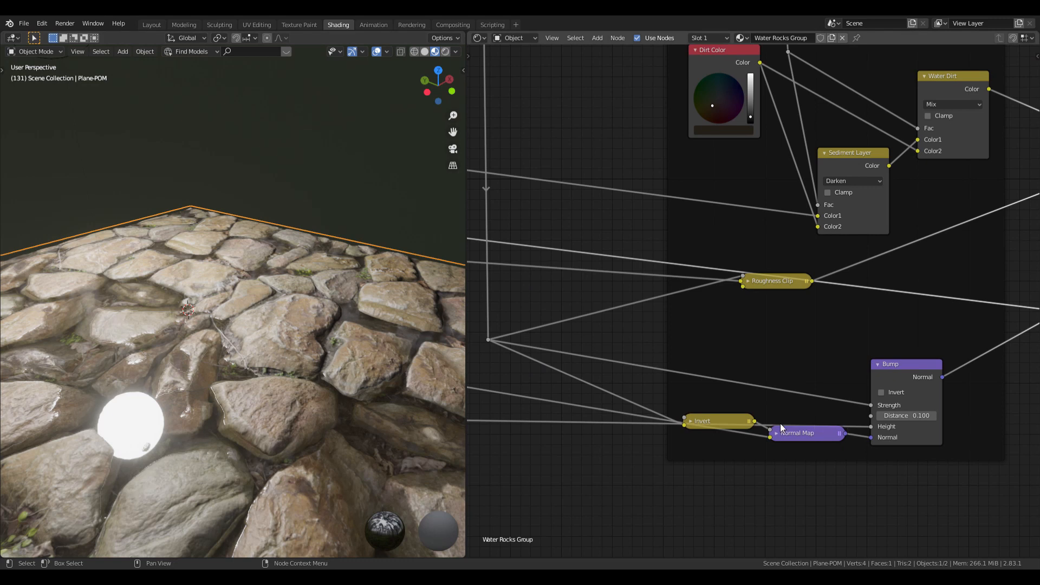
scroll(261, 401, up, 3)
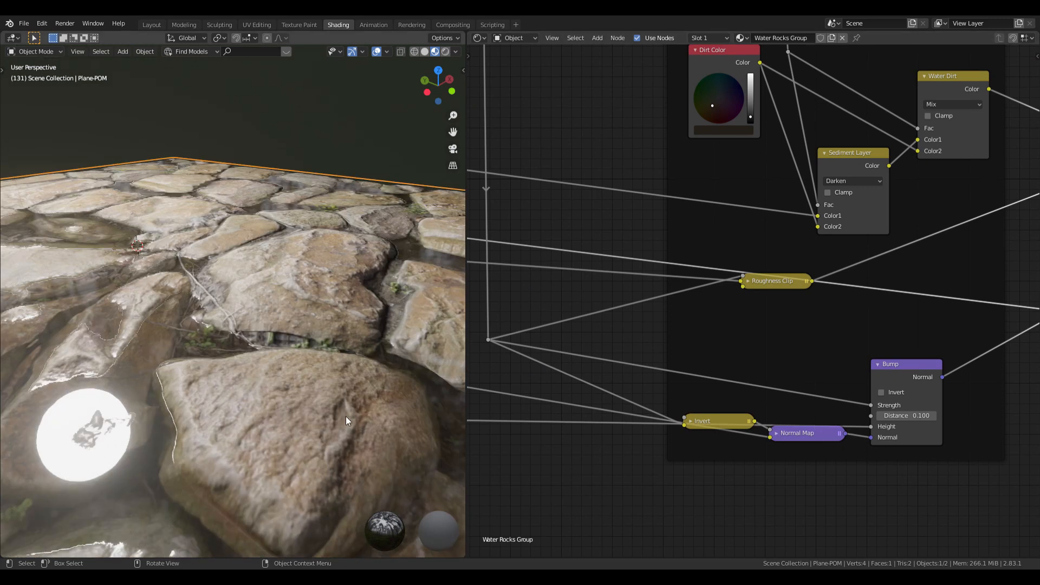
middle_drag(345, 416, 318, 362)
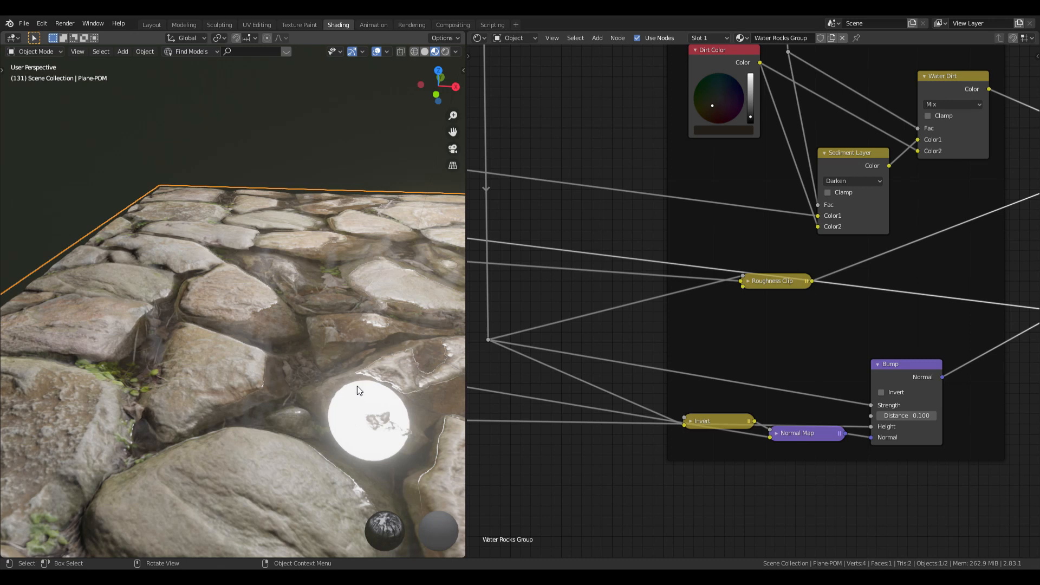
Preview the water mask at the reroute point feeding the Invert node, and preview the Invert output
scroll(697, 419, down, 1)
middle_drag(697, 420, 718, 391)
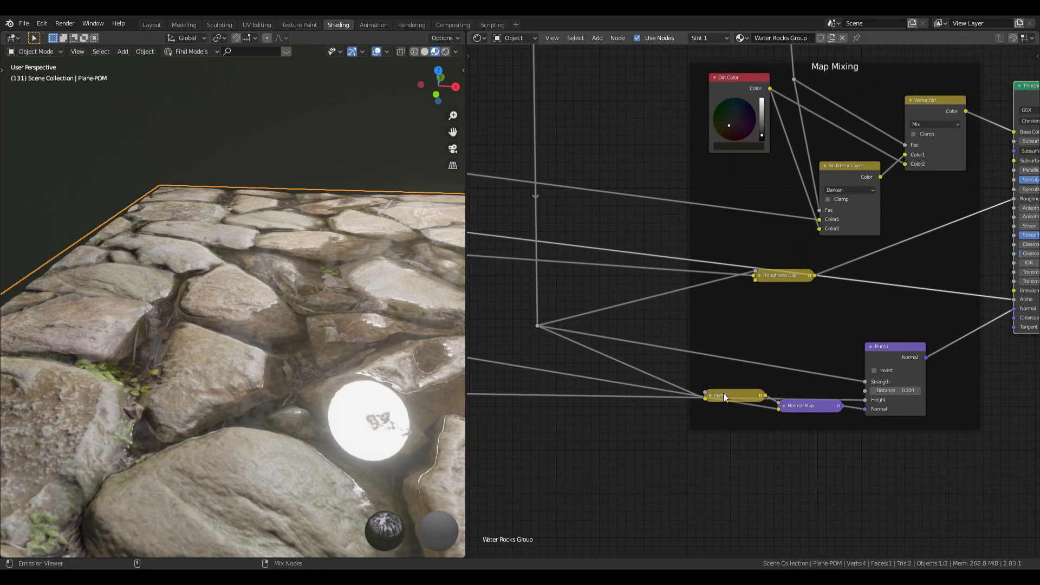
scroll(750, 398, up, 3)
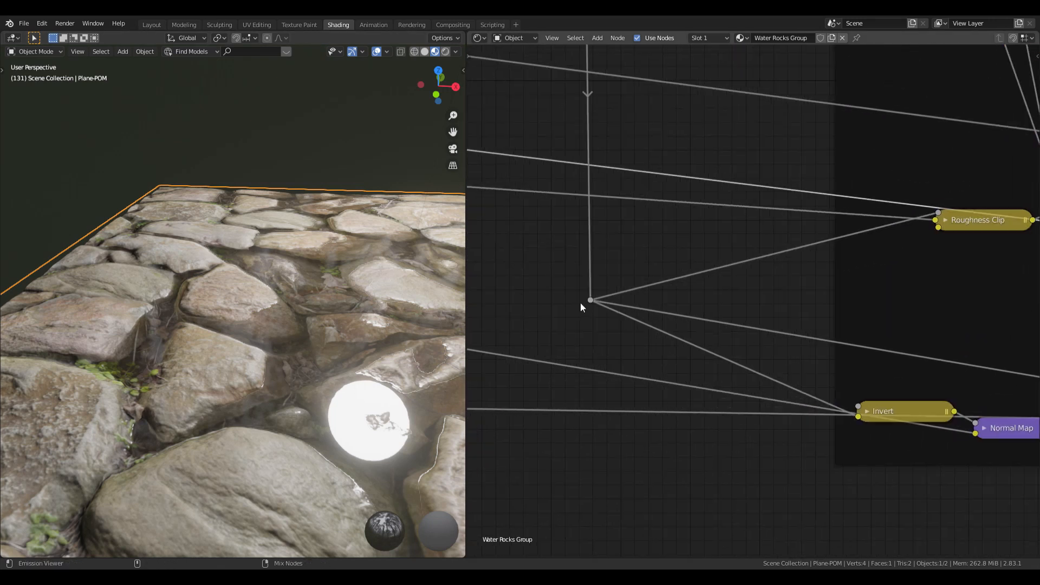
ctrl+shift+click(590, 301)
middle_drag(933, 416, 733, 382)
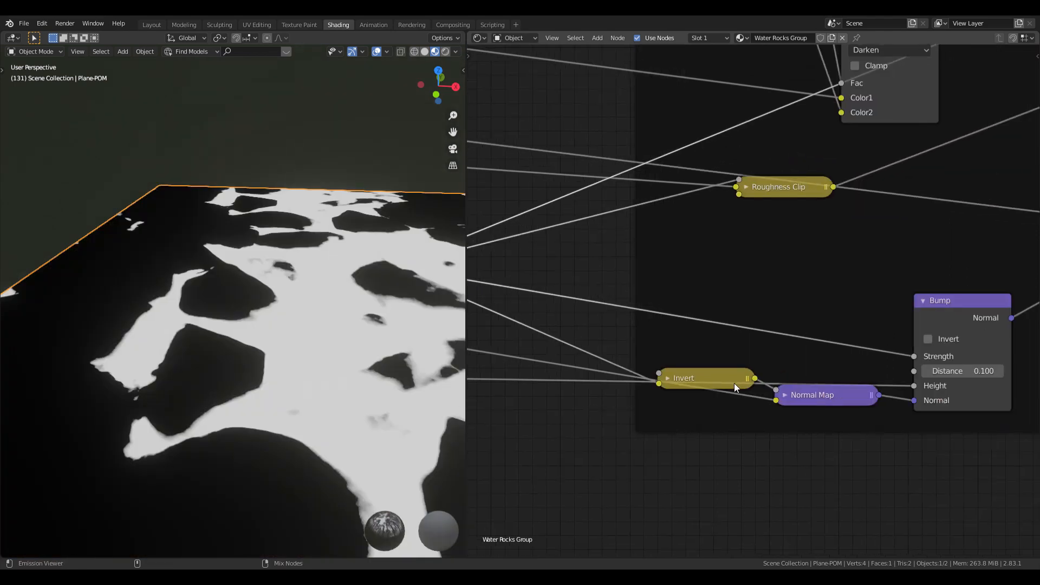
ctrl+shift+click(734, 382)
Preview the Normal Map node on the plane and expand it to show its Strength and Color inputs
ctrl+shift+click(841, 398)
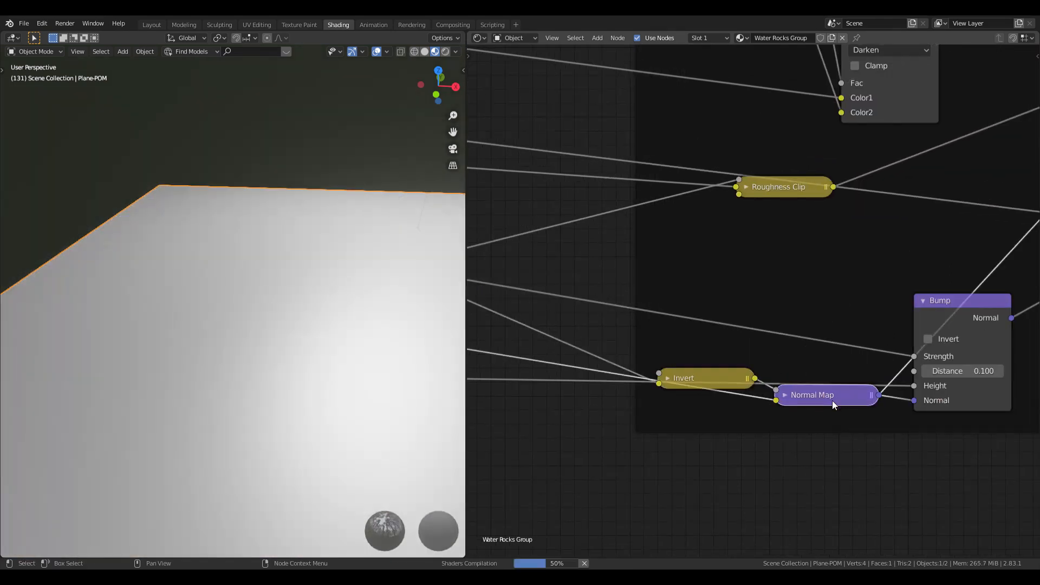
key(h)
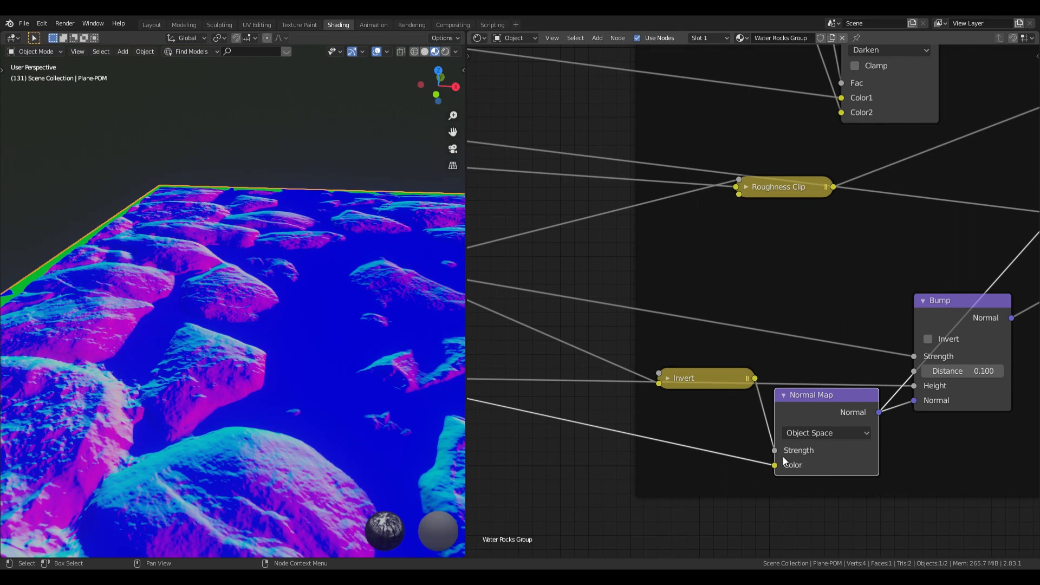
middle_drag(378, 376, 294, 387)
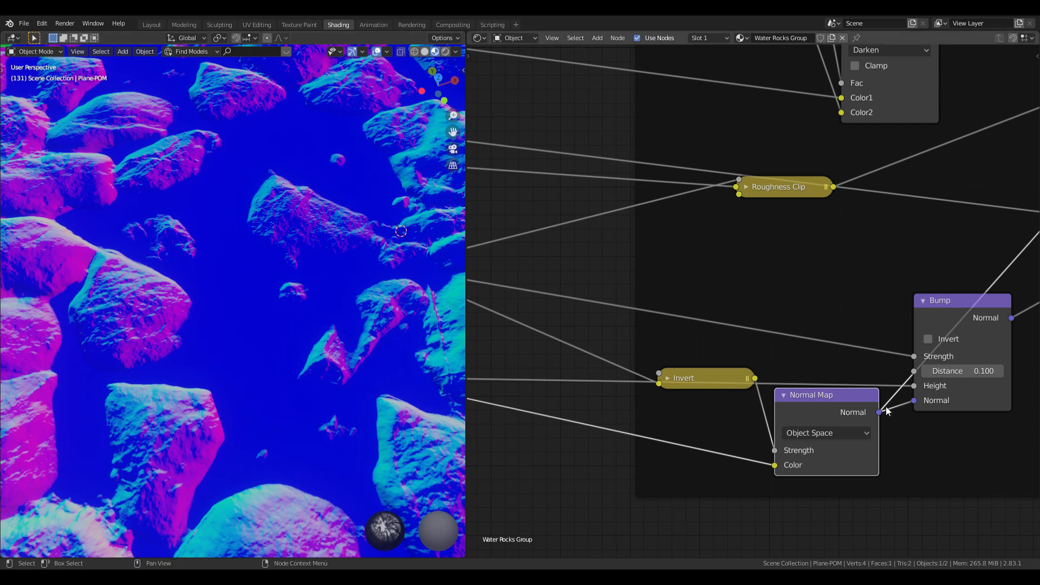
Follow the Bump output to the Principled BSDF, restore that shader as the material output, and view the plane
scroll(867, 309, down, 1)
scroll(877, 316, down, 1)
middle_drag(889, 328, 792, 360)
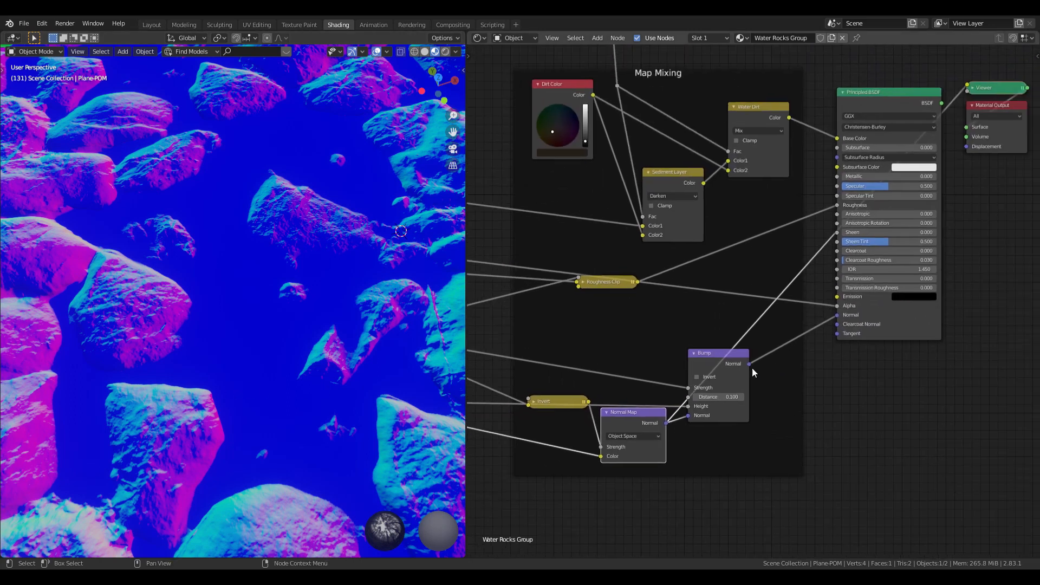
ctrl+shift+click(865, 96)
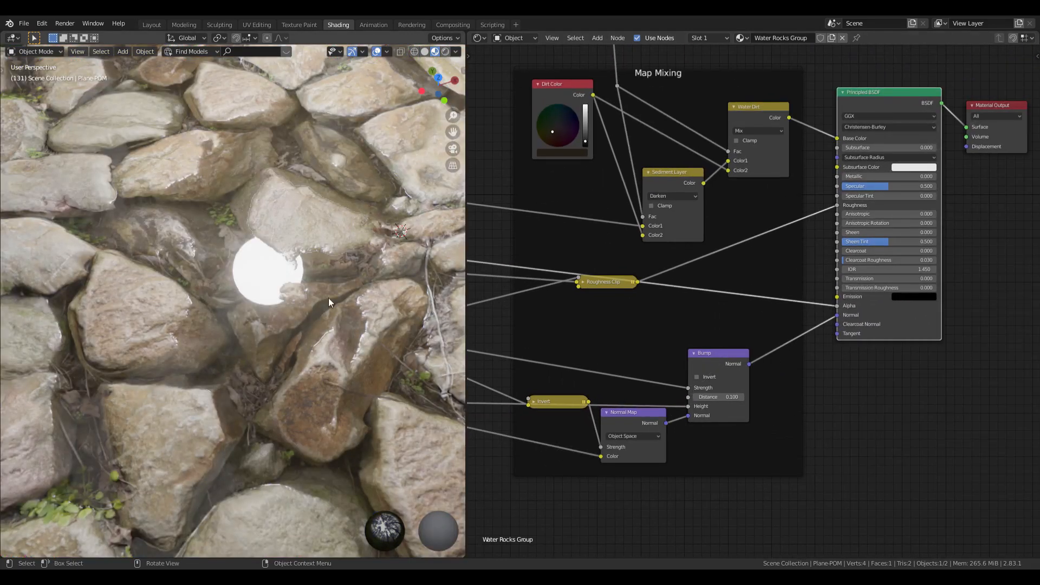
middle_drag(328, 298, 291, 347)
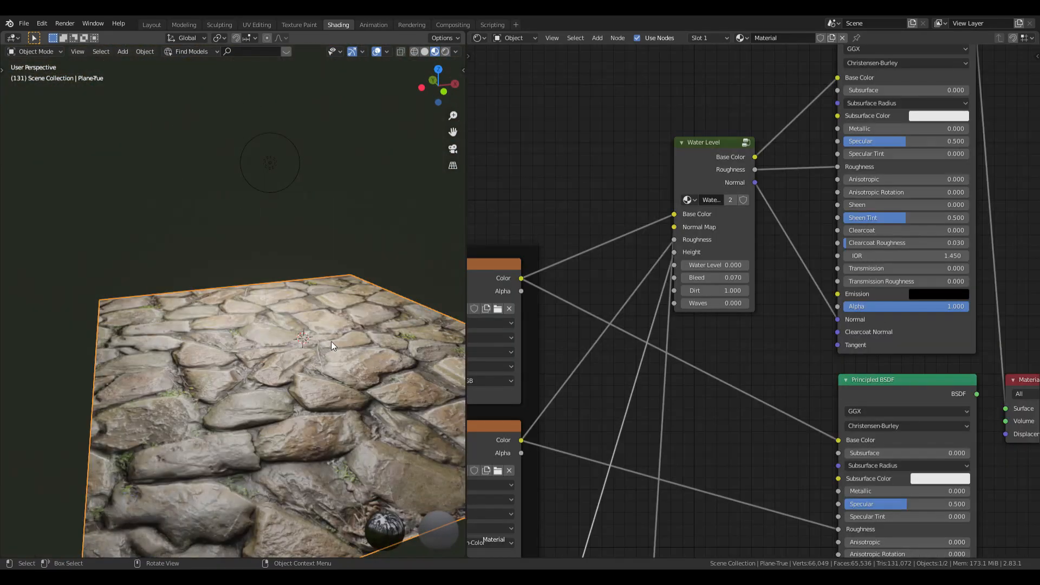
Examine the dry stone plane from several angles and review the material's mapping, texture, Water Level and shader nodes
middle_drag(331, 341, 230, 373)
scroll(229, 371, down, 6)
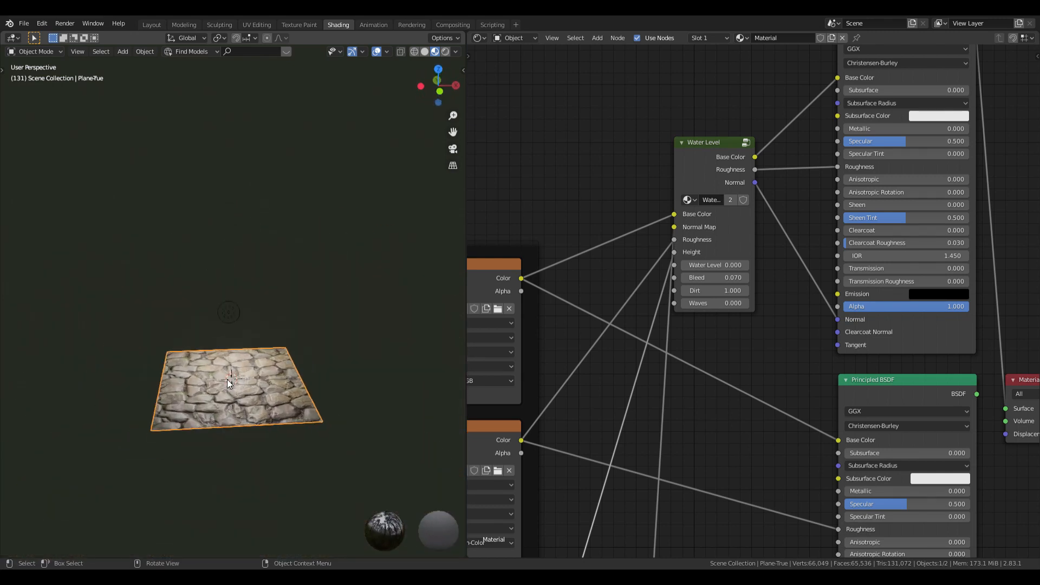
scroll(229, 374, up, 5)
middle_drag(281, 393, 330, 455)
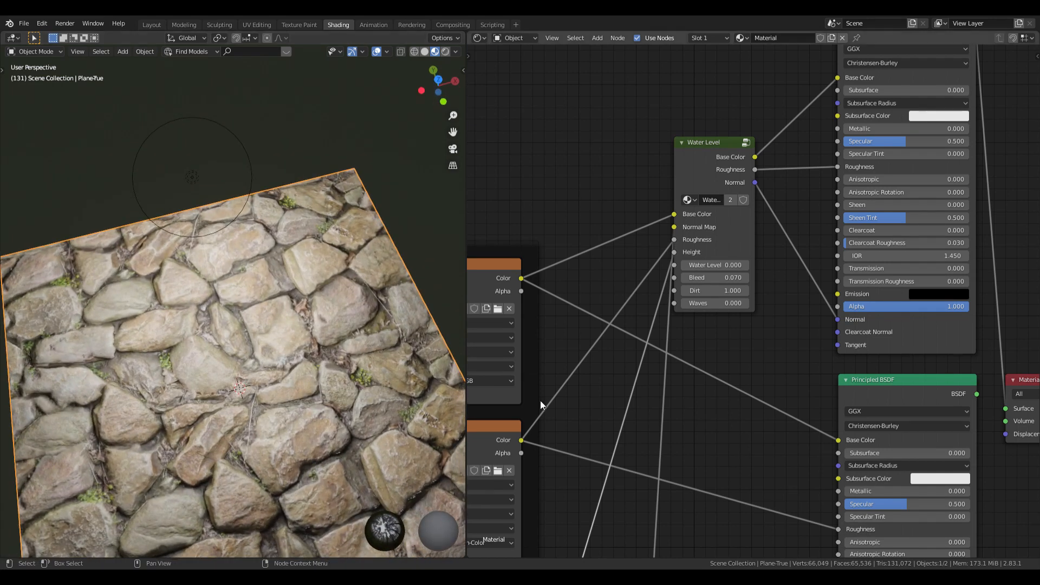
scroll(580, 399, down, 3)
middle_drag(581, 399, 812, 333)
scroll(807, 360, down, 2)
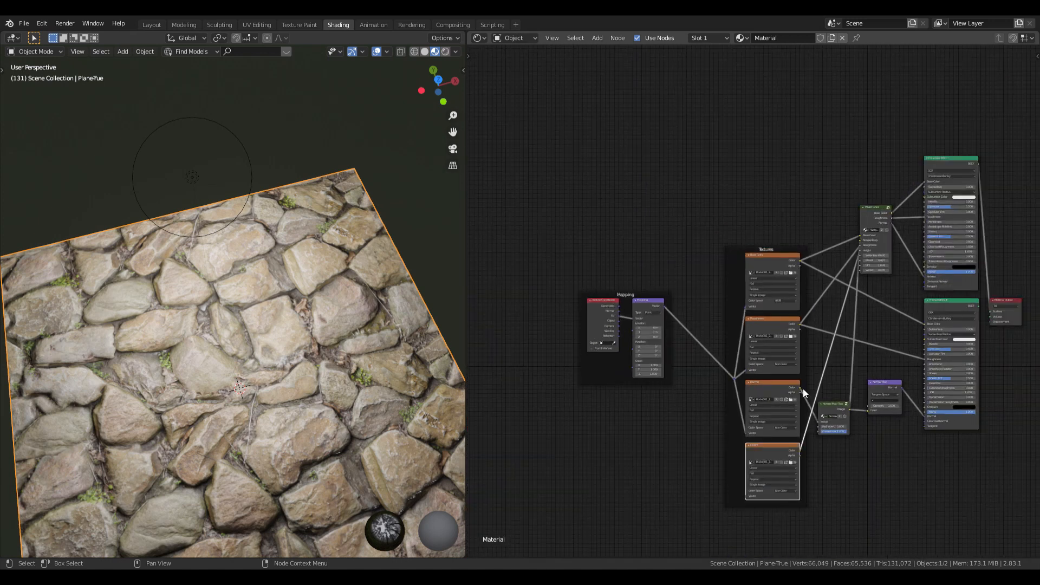
scroll(670, 318, up, 2)
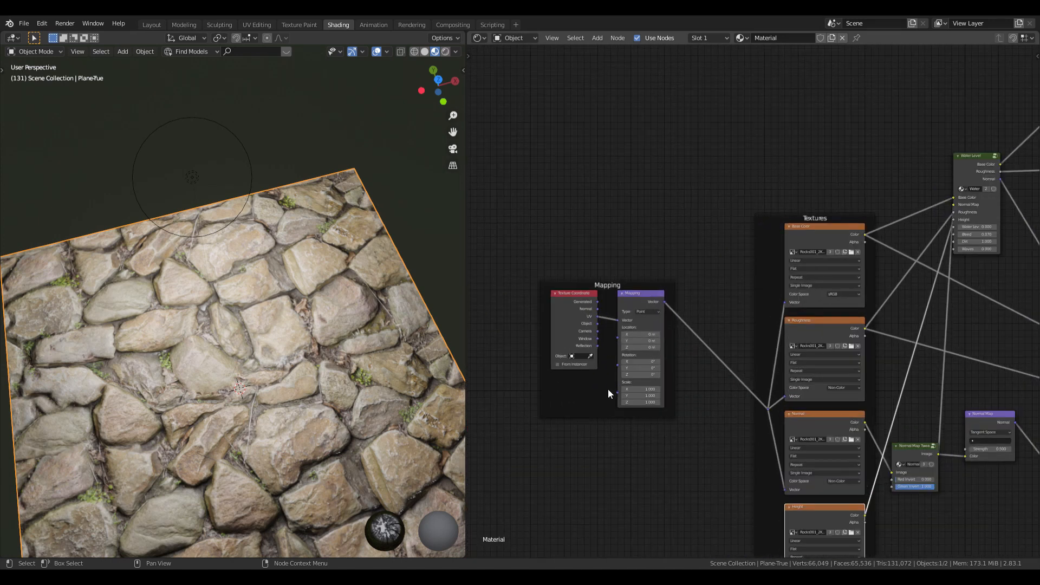
scroll(717, 463, down, 2)
middle_drag(832, 377, 732, 245)
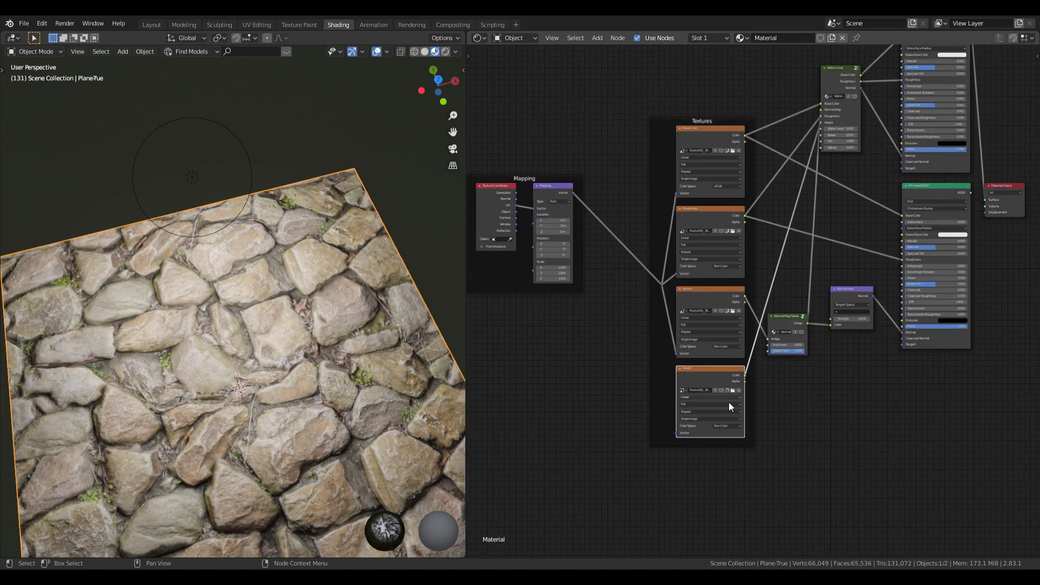
middle_drag(803, 188, 766, 290)
scroll(317, 413, up, 1)
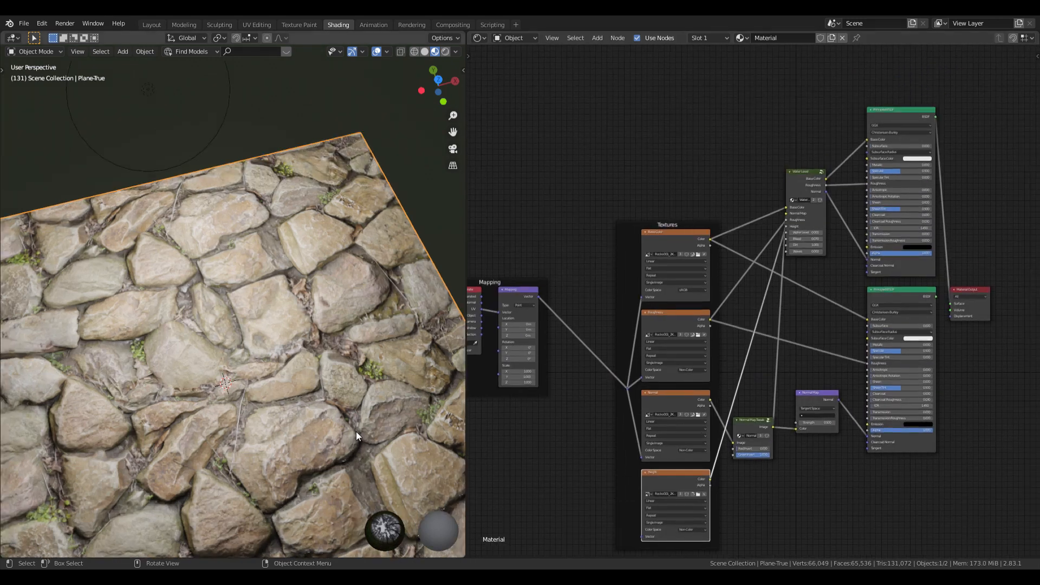
Set the stone material's Water Level to 0.570 and inspect the wet plane from a distance and up close
scroll(801, 223, up, 8)
drag(799, 236, 838, 235)
scroll(250, 451, down, 3)
middle_drag(250, 451, 91, 365)
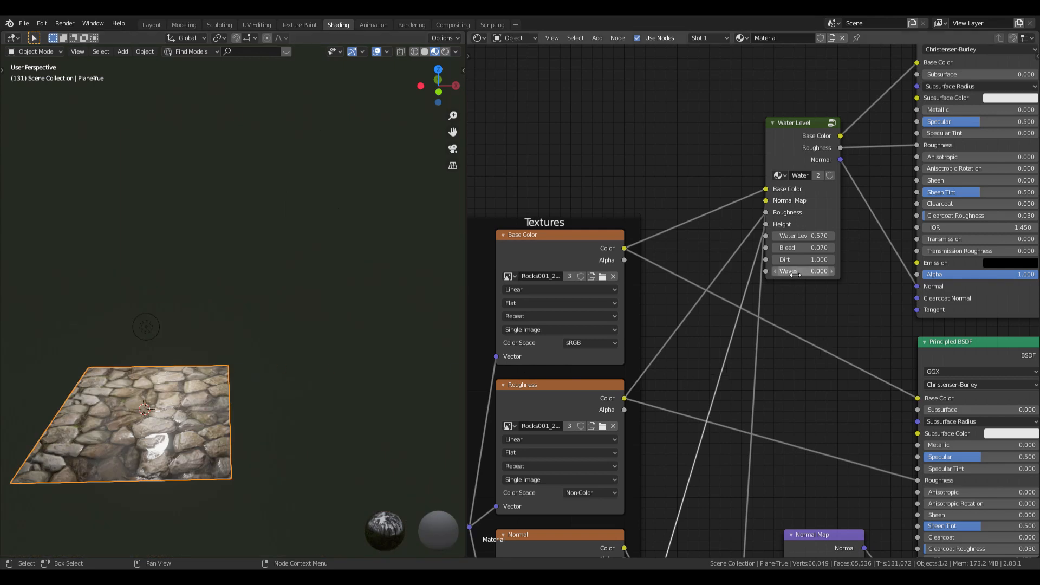
scroll(819, 348, up, 1)
scroll(115, 434, up, 6)
shift+middle_drag(280, 377, 361, 314)
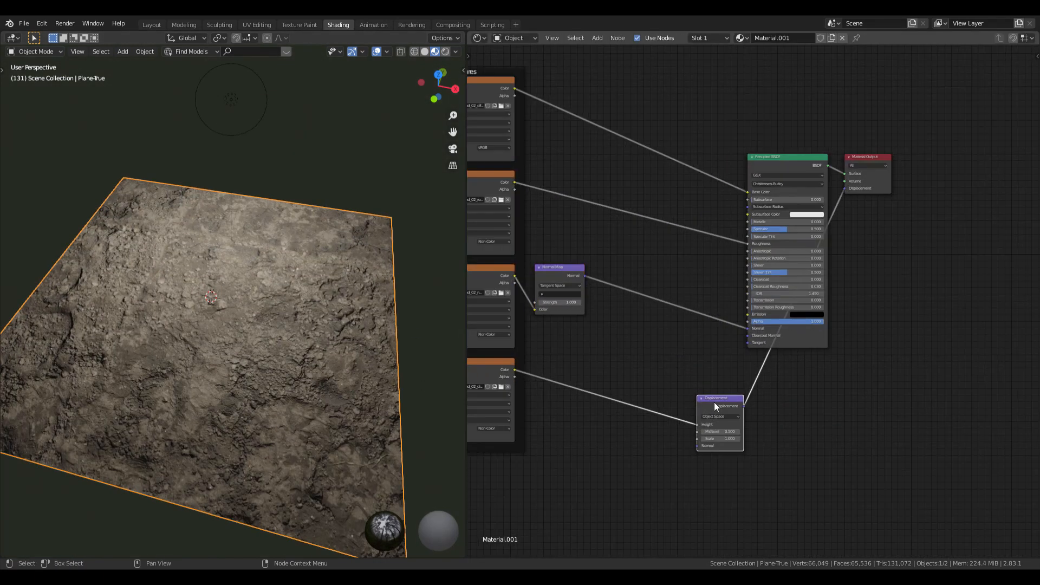
Insert the Water Level group between the mud textures and the Principled BSDF, wiring base color, roughness, normal and height without a Subsurface Color link
key(shift+a)
click(691, 292)
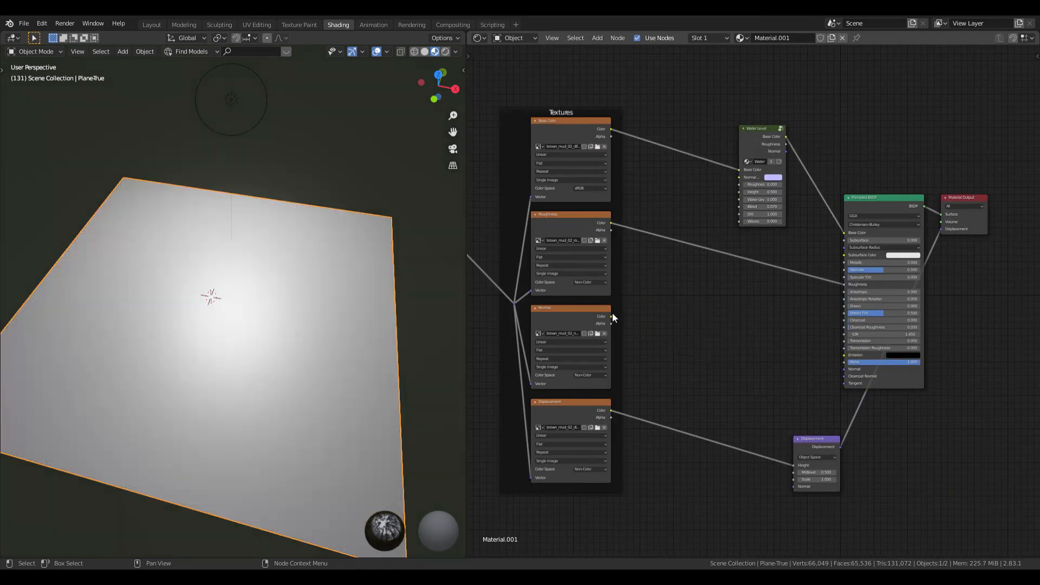
drag(611, 316, 739, 177)
drag(611, 223, 740, 184)
drag(611, 410, 740, 191)
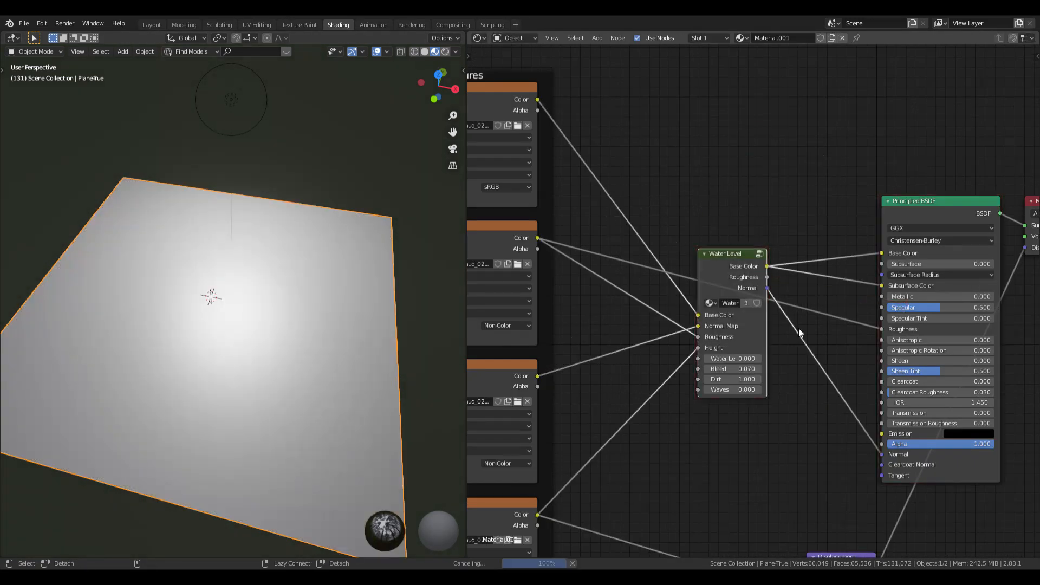
drag(767, 277, 882, 329)
drag(881, 286, 848, 296)
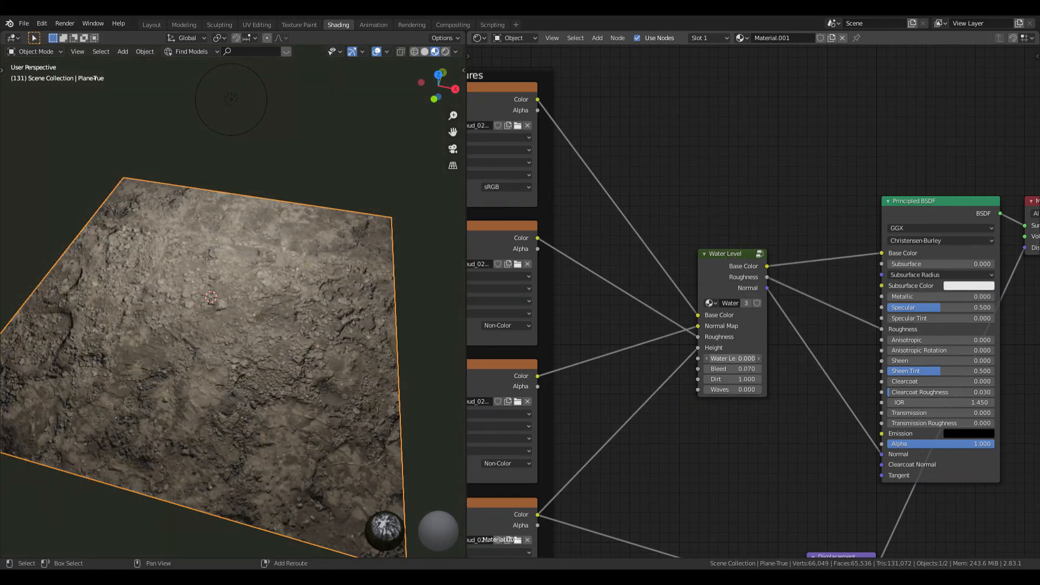
Try Water Level values of 0.520 and 0.360 on the mud and inspect its surface from several angles
drag(732, 358, 745, 359)
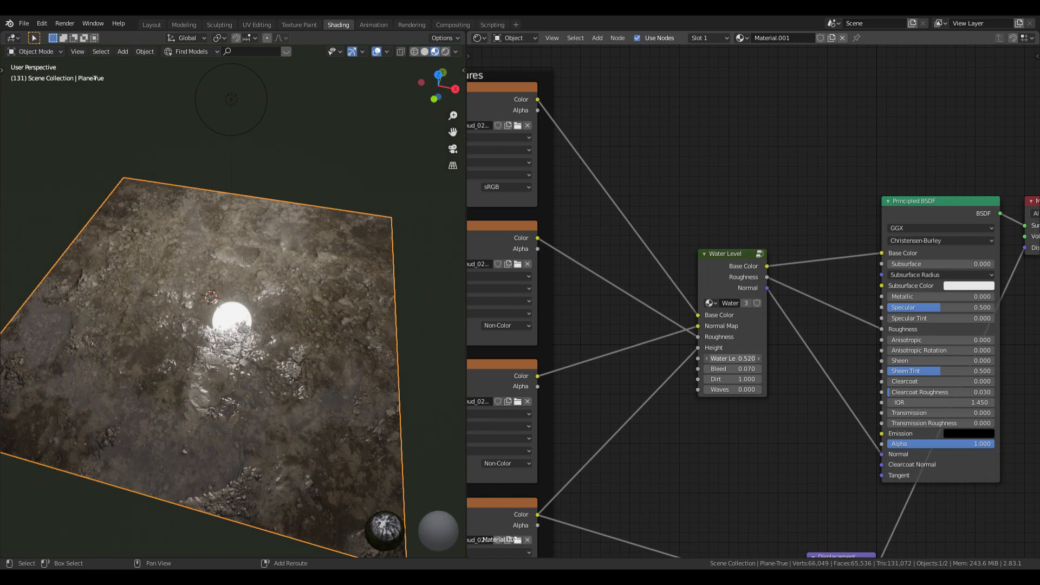
drag(732, 358, 720, 358)
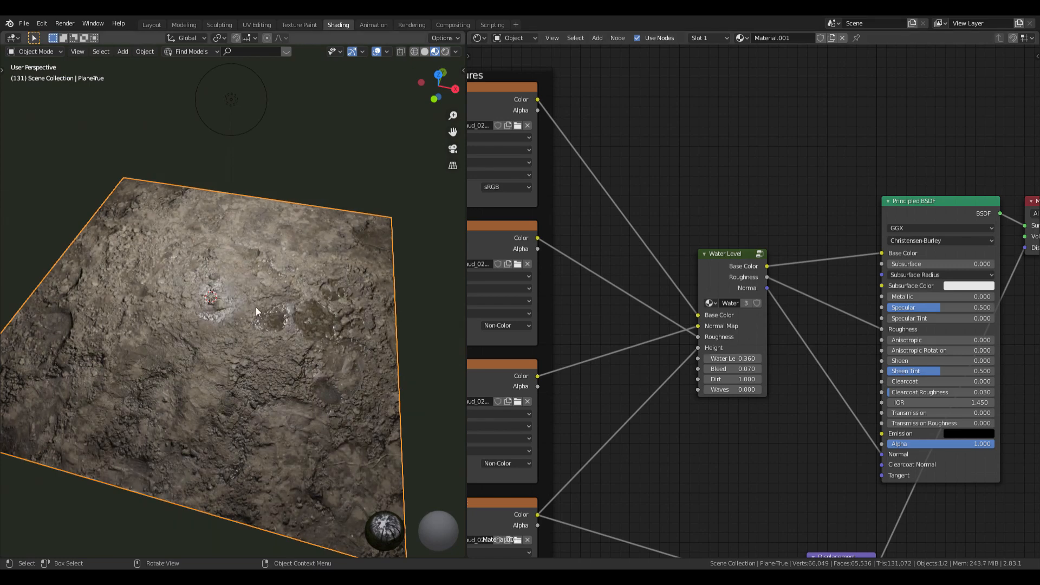
middle_drag(256, 307, 254, 249)
scroll(346, 308, up, 4)
scroll(249, 251, down, 5)
scroll(502, 243, up, 2)
scroll(285, 233, up, 3)
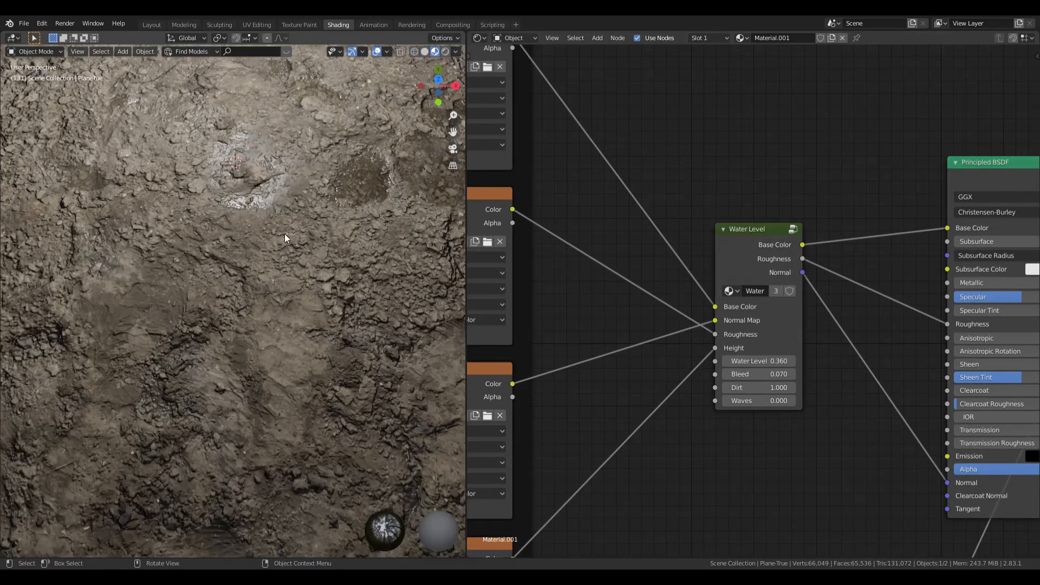
scroll(311, 201, down, 5)
middle_drag(312, 201, 258, 196)
scroll(258, 196, up, 5)
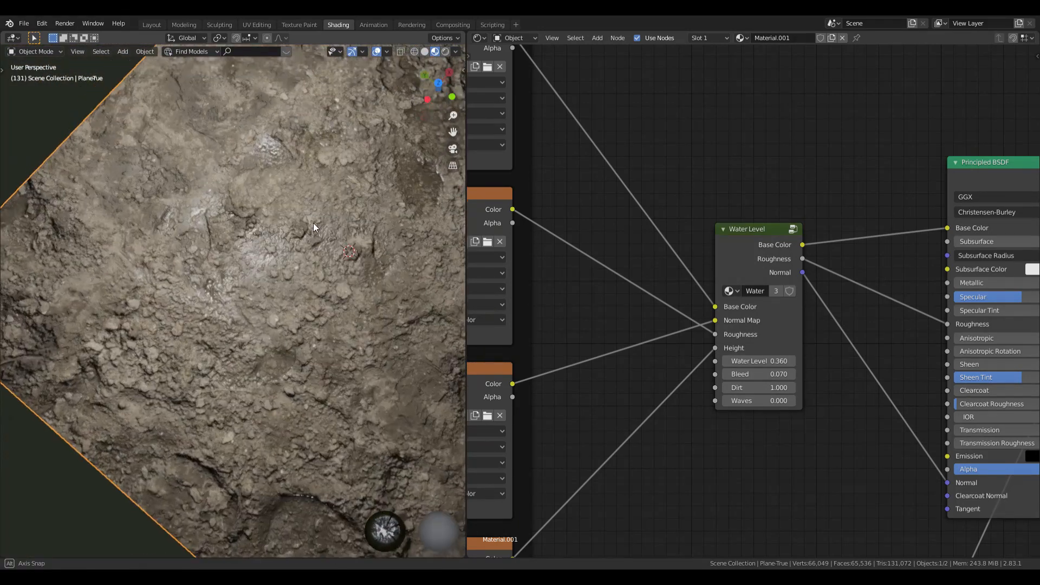
middle_drag(313, 222, 326, 204)
scroll(326, 204, up, 2)
Test the mud's Water Level at 0.920 and 0.470, set Dirt to 3.000, and lower Water Level to 0.340 with the whole plane in view
drag(754, 360, 875, 360)
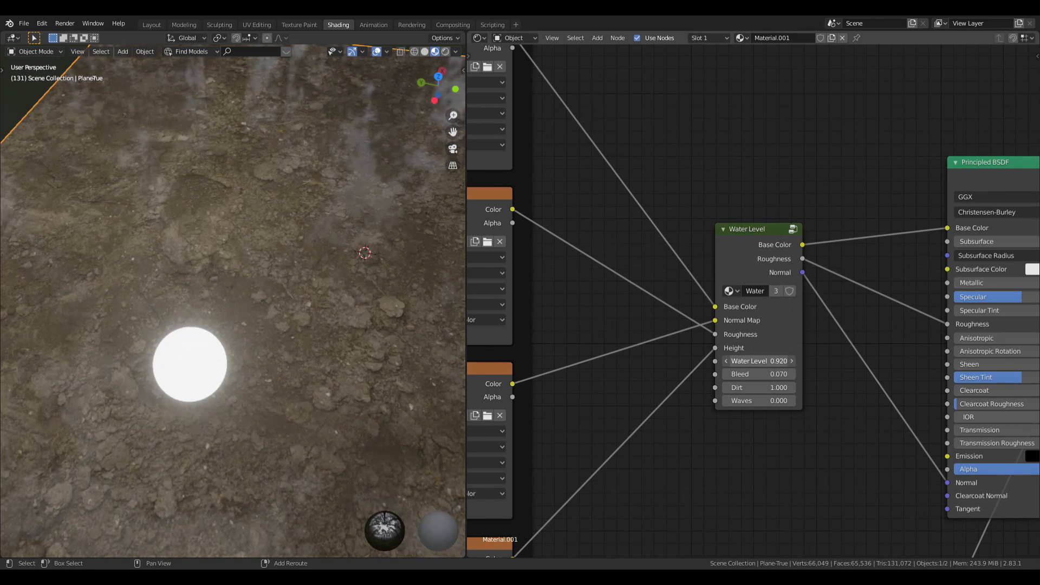
drag(759, 360, 780, 388)
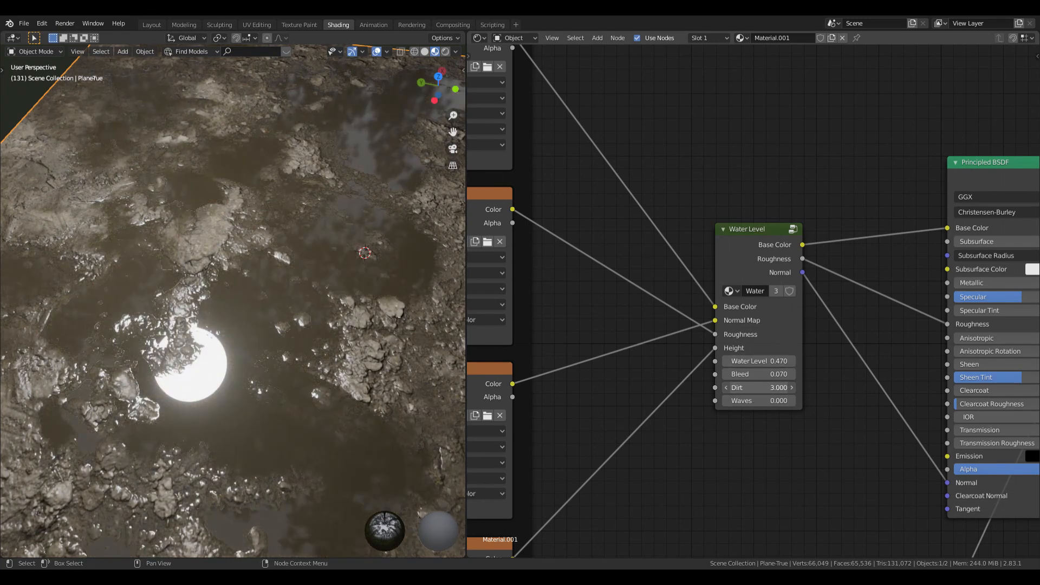
scroll(223, 341, down, 8)
middle_drag(223, 340, 358, 319)
drag(759, 360, 754, 360)
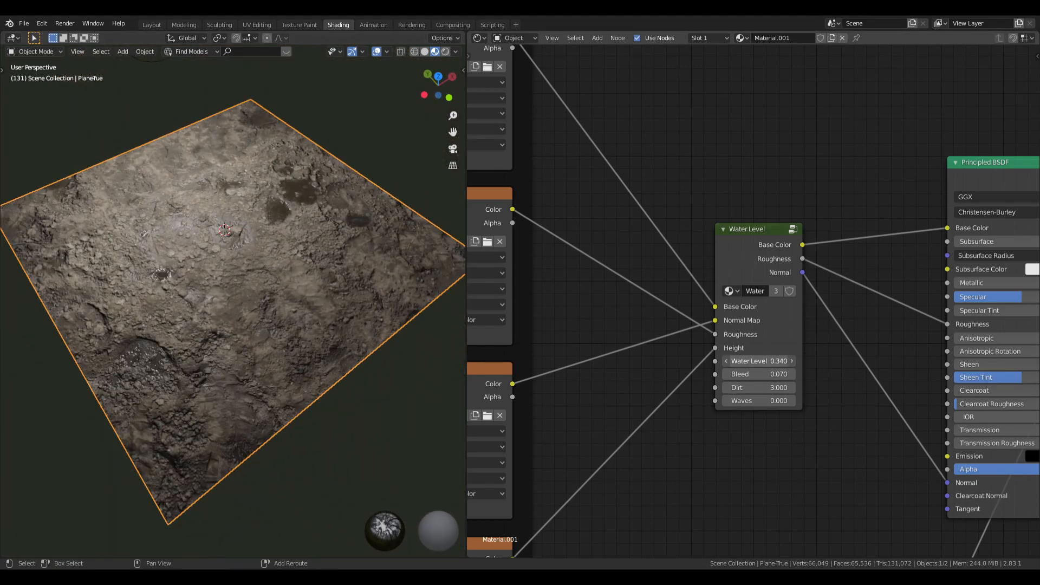